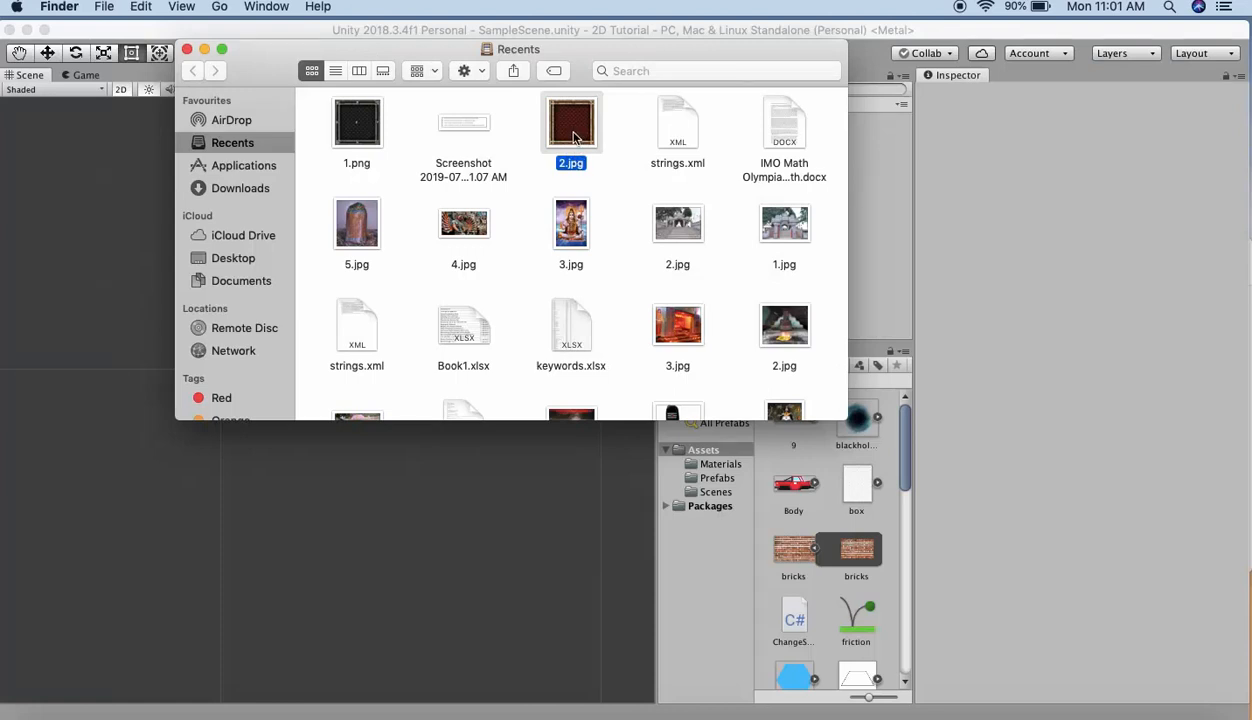
Step: Import 2.jpg from the Recents folder into the project's Assets and apply Full Rect as its mesh type
{"action": "left_click_drag", "start_coordinate": [568, 136], "coordinate": [830, 604]}
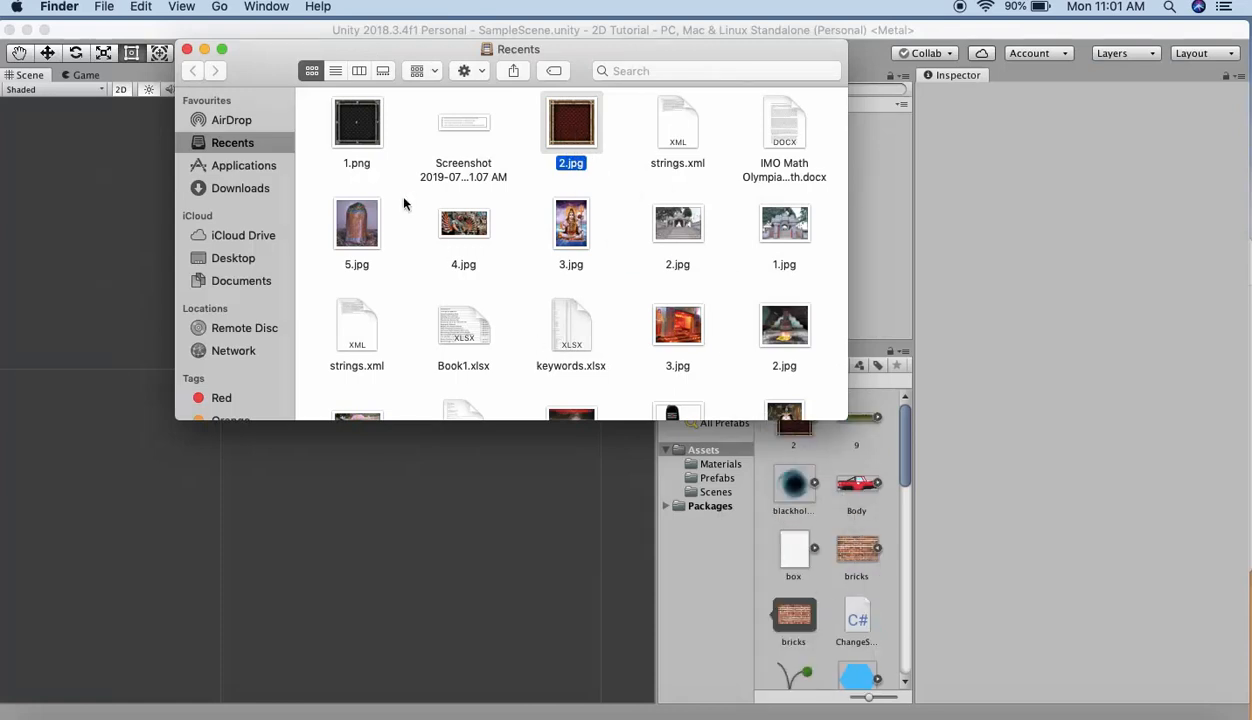
{"action": "left_click", "coordinate": [187, 49]}
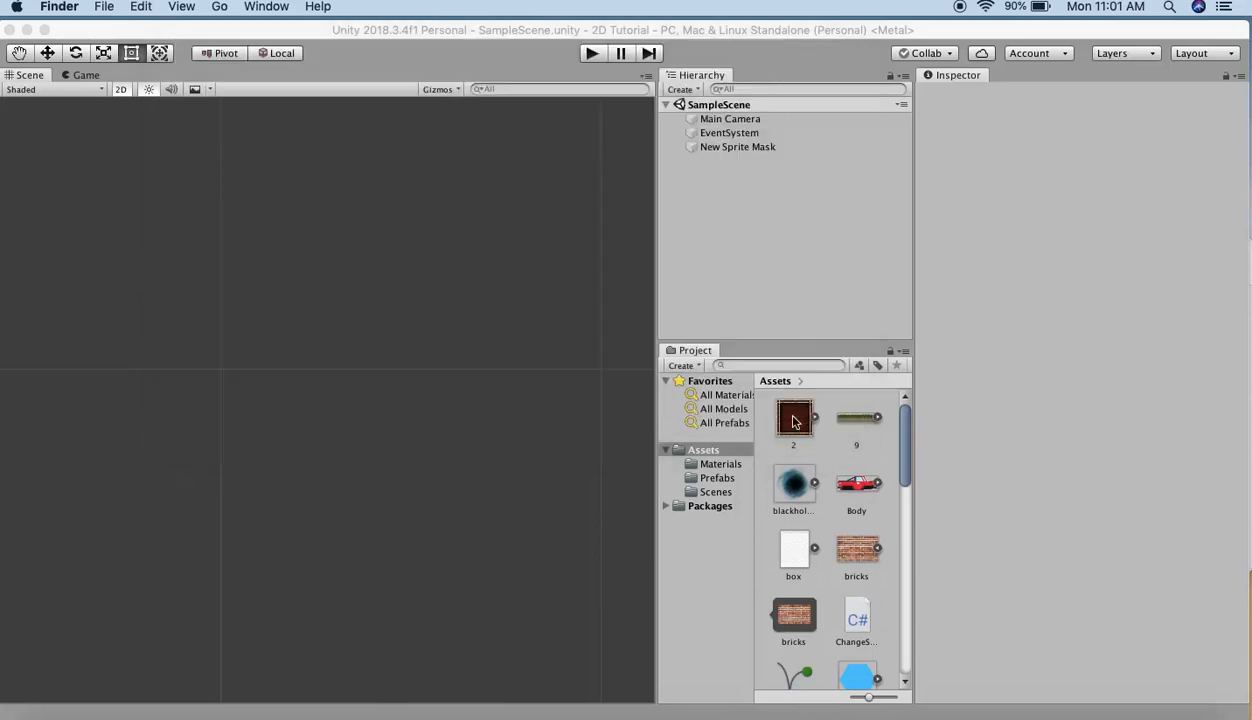
{"action": "left_click", "coordinate": [795, 421]}
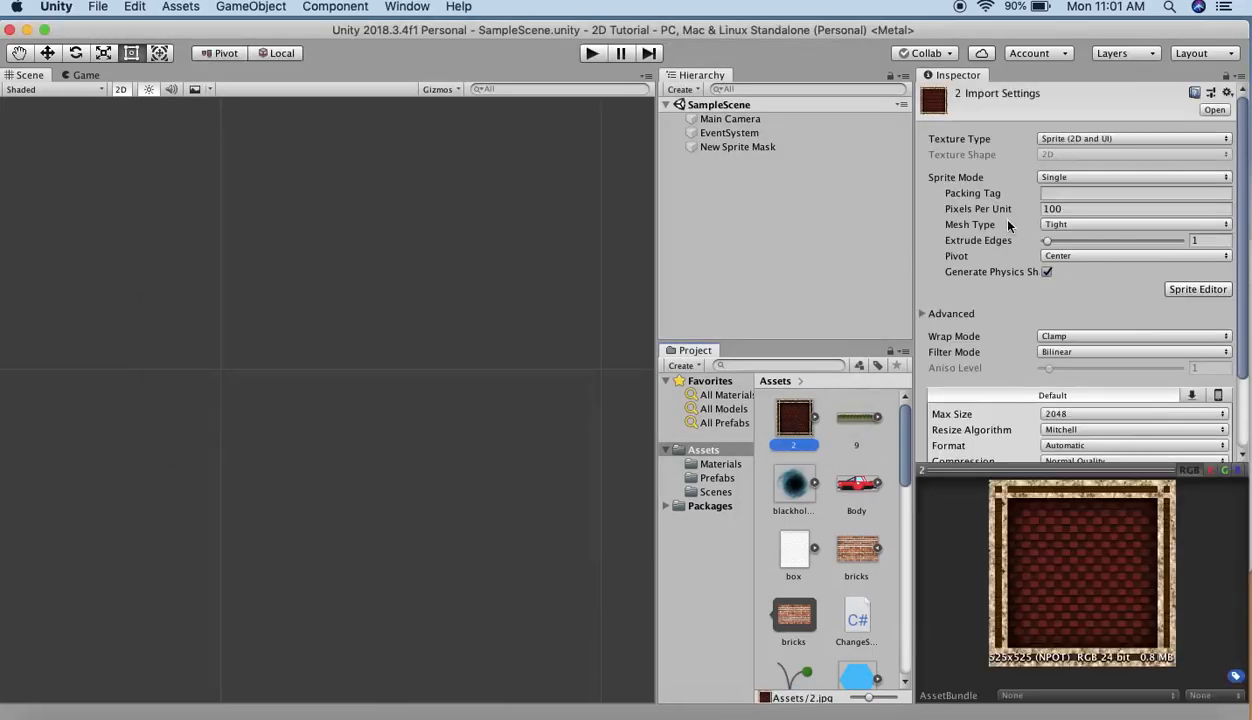
{"action": "left_click", "coordinate": [1107, 226]}
{"action": "left_click", "coordinate": [1077, 212]}
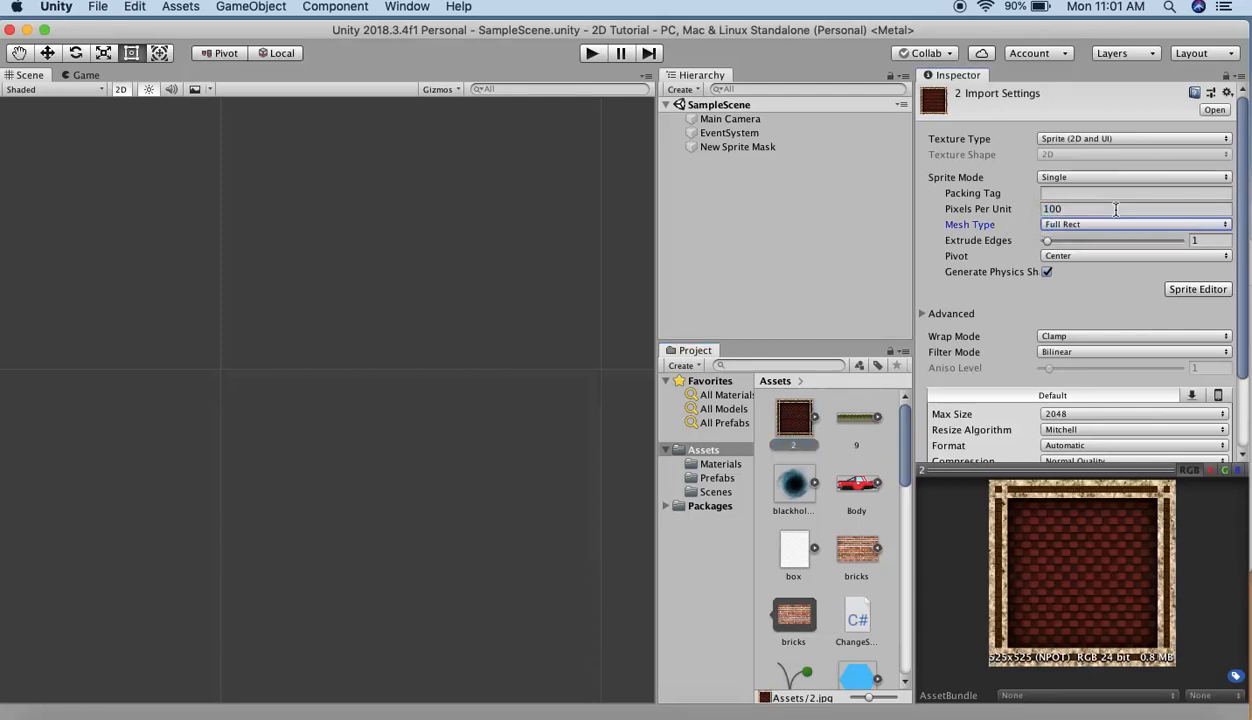
{"action": "scroll", "coordinate": [1091, 203], "scroll_direction": "down", "scroll_amount": 3}
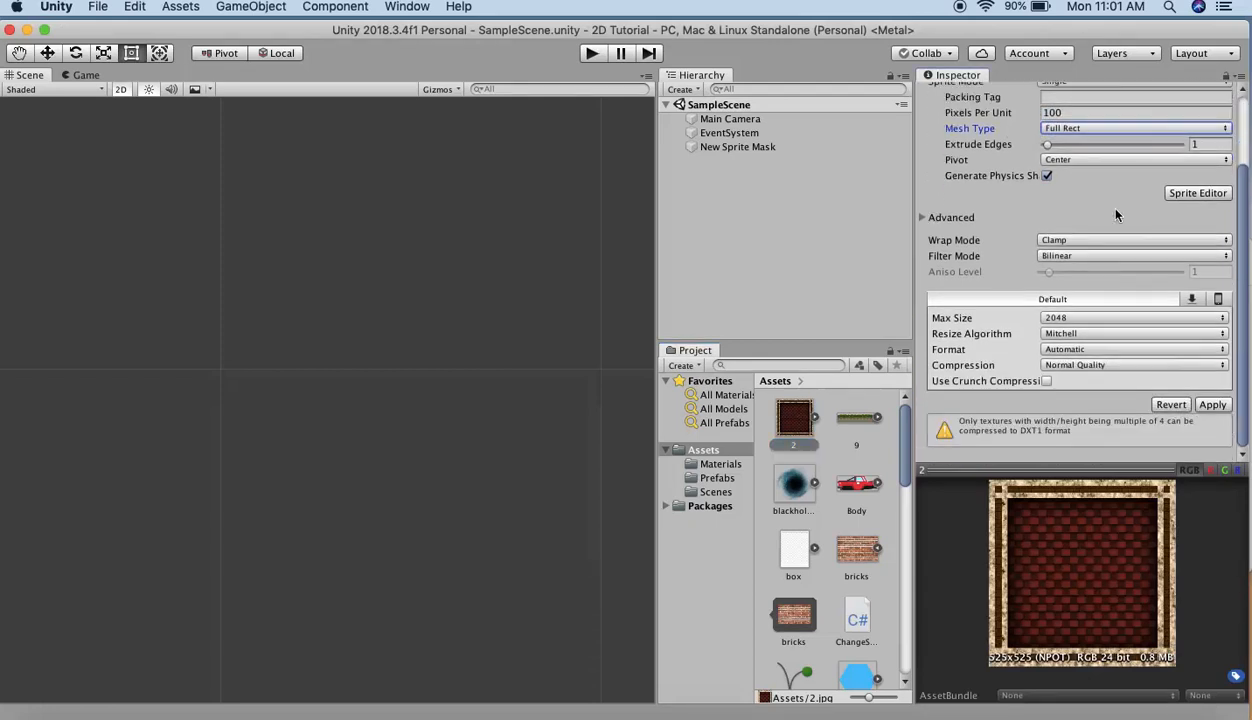
{"action": "left_click", "coordinate": [1211, 404]}
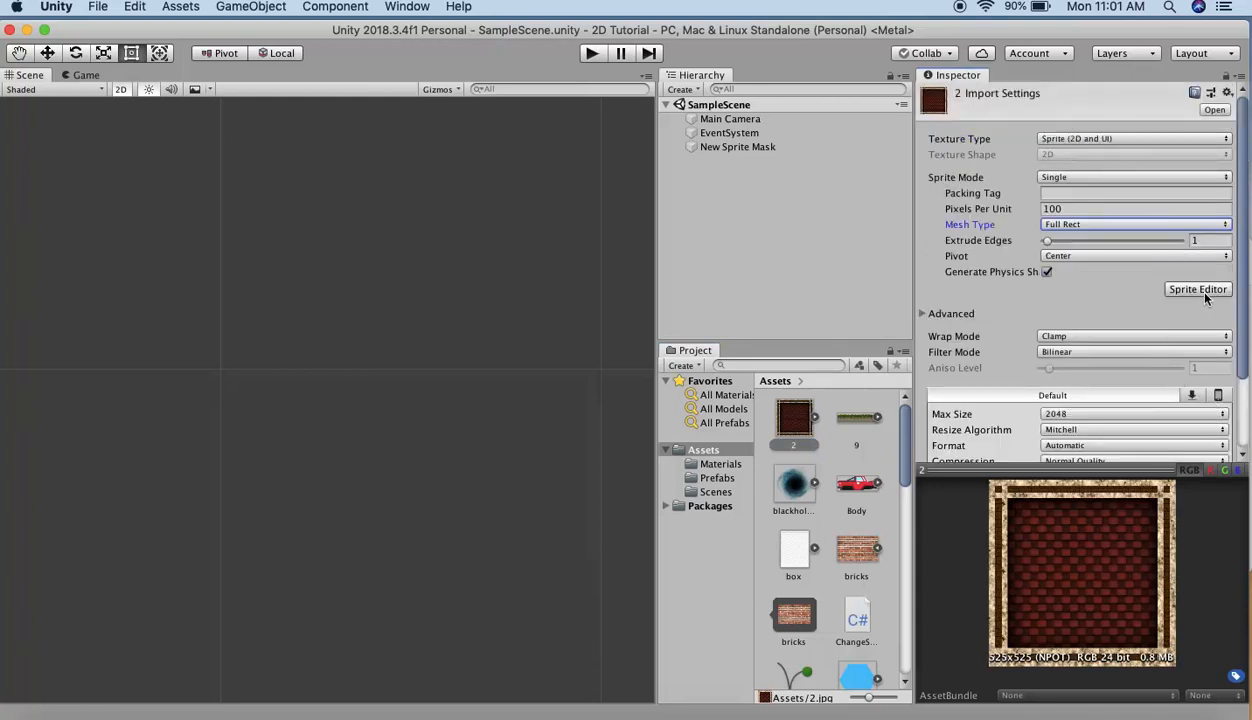
Step: In the Sprite Editor, set image 2's borders along the inner frame edge to about L 52, T 51, R 50, B 49 and apply them
{"action": "left_click", "coordinate": [1205, 294]}
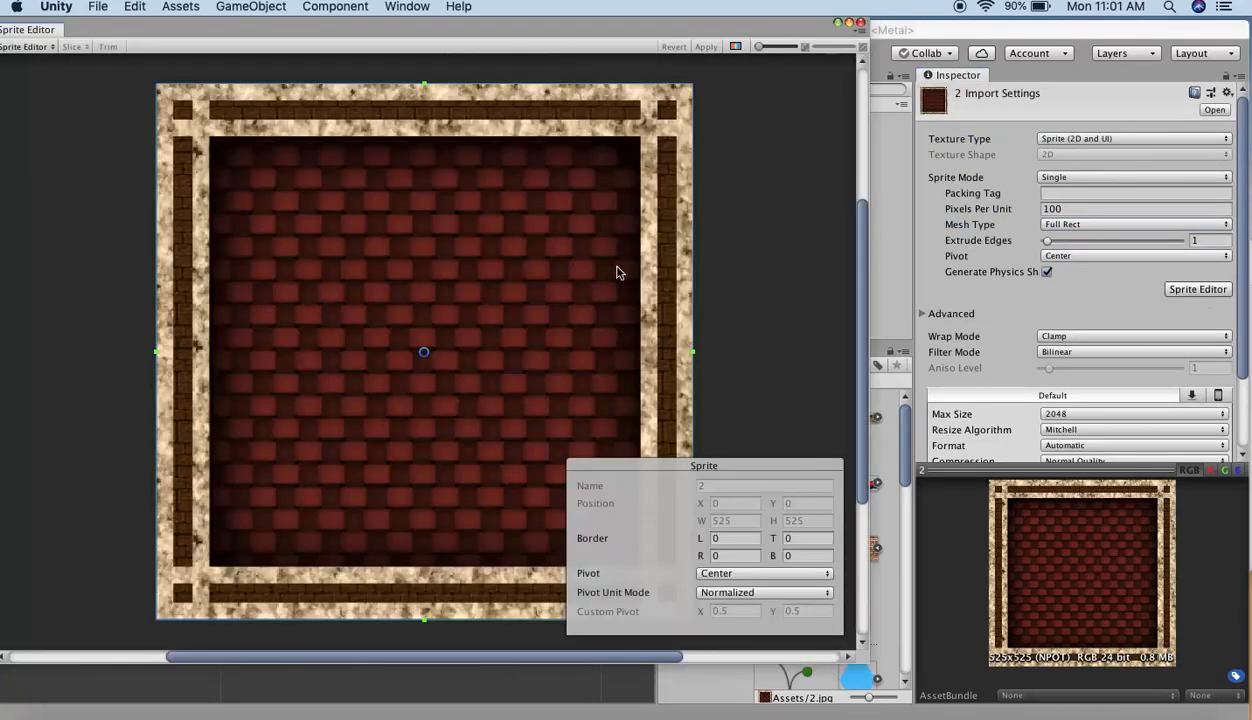
{"action": "scroll", "coordinate": [432, 100], "scroll_direction": "up", "scroll_amount": 5}
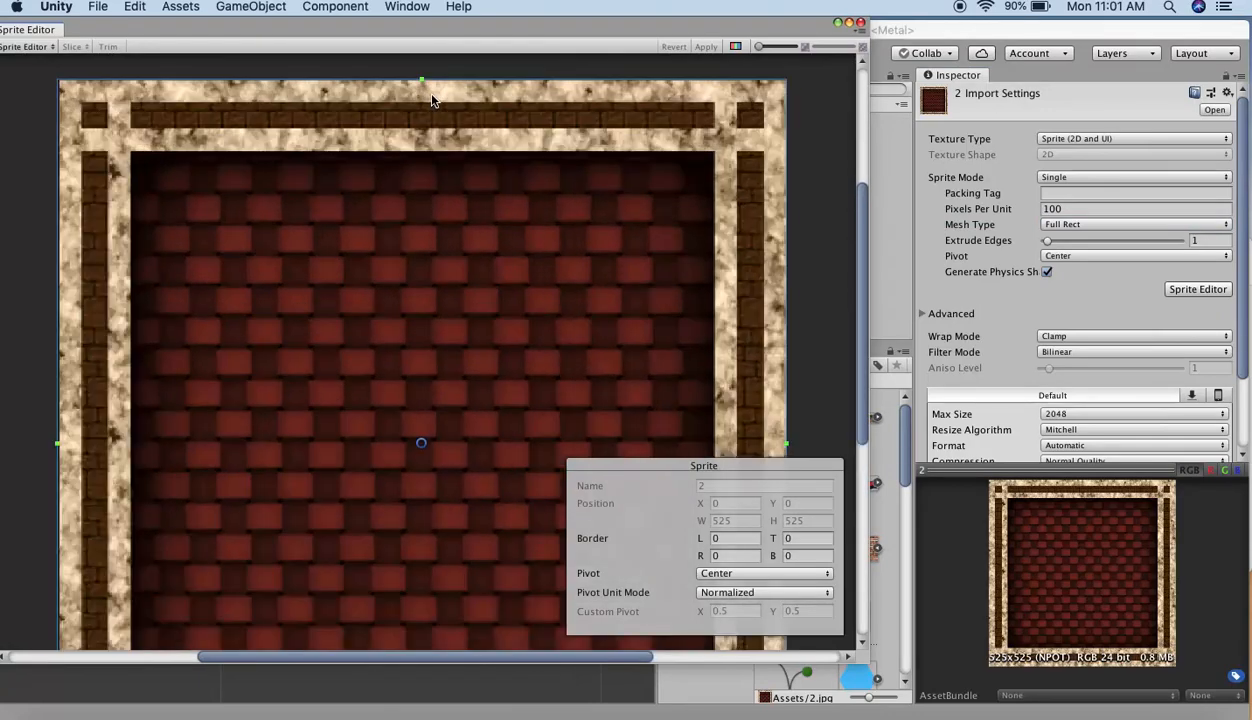
{"action": "scroll", "coordinate": [425, 92], "scroll_direction": "down", "scroll_amount": 2}
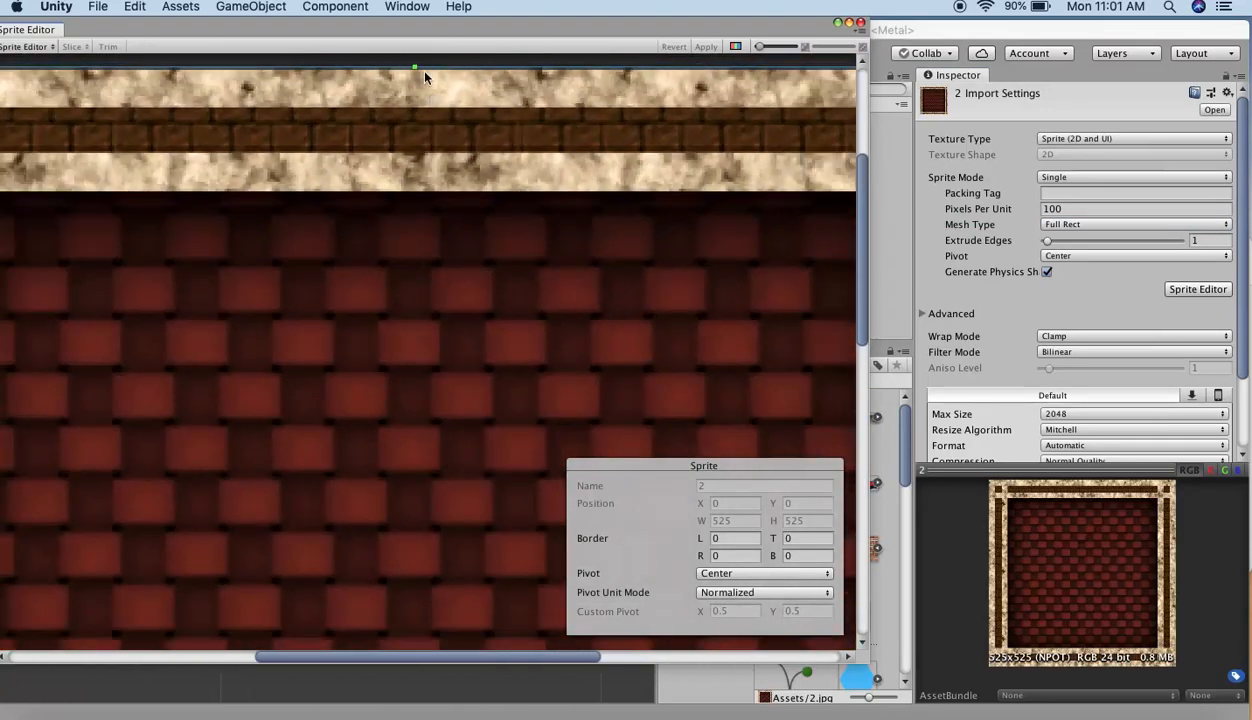
{"action": "scroll", "coordinate": [425, 77], "scroll_direction": "down", "scroll_amount": 5}
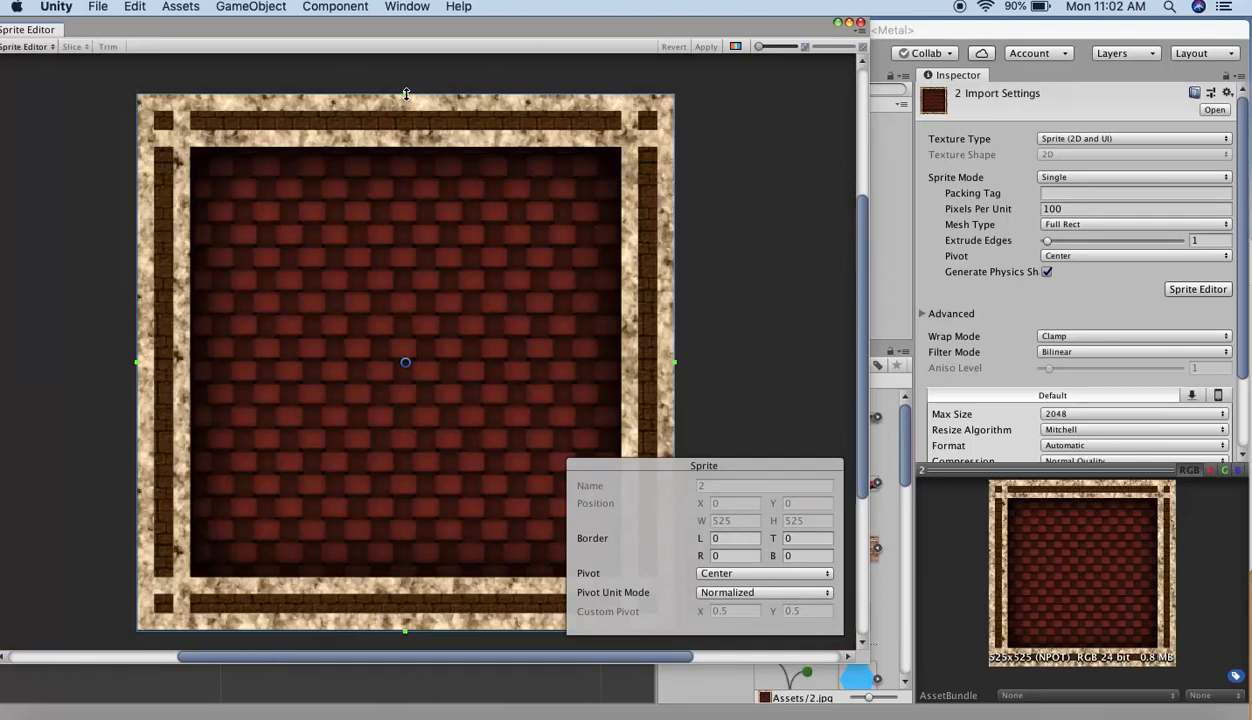
{"action": "left_click_drag", "start_coordinate": [406, 93], "coordinate": [412, 146]}
{"action": "left_click_drag", "start_coordinate": [137, 388], "coordinate": [190, 396]}
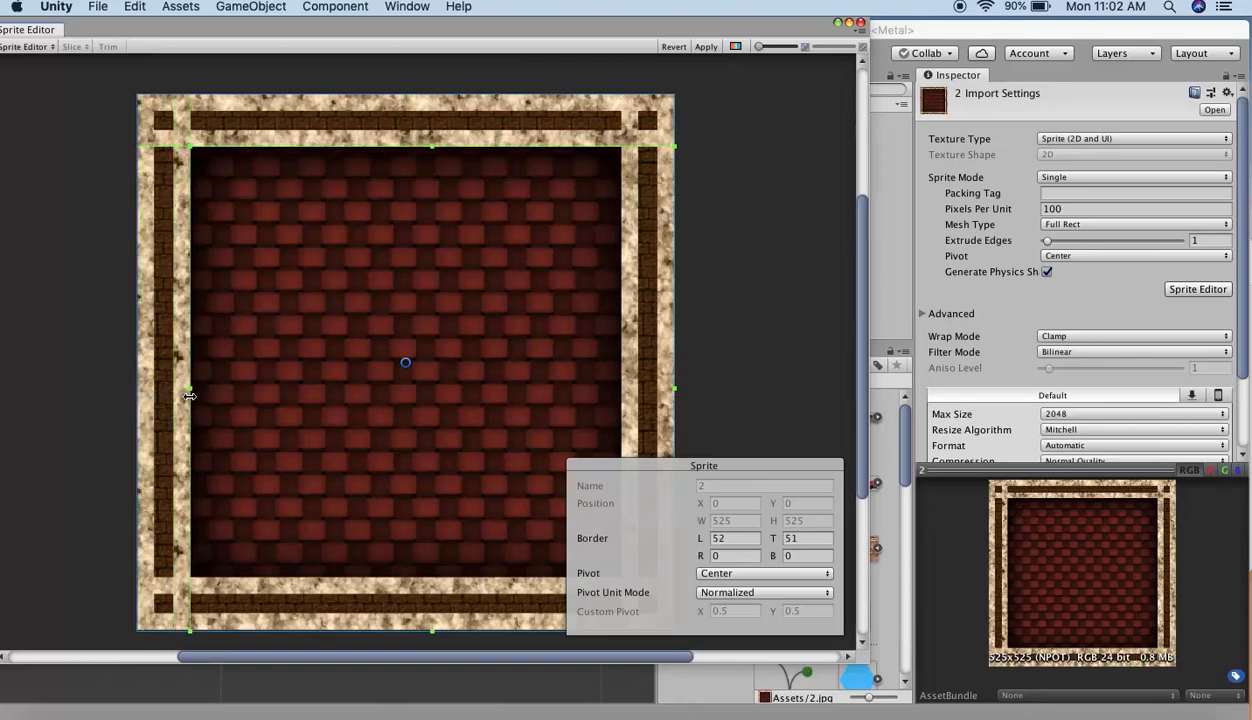
{"action": "left_click_drag", "start_coordinate": [668, 388], "coordinate": [621, 402]}
{"action": "left_click_drag", "start_coordinate": [406, 631], "coordinate": [407, 581]}
{"action": "scroll", "coordinate": [283, 425], "scroll_direction": "up", "scroll_amount": 2}
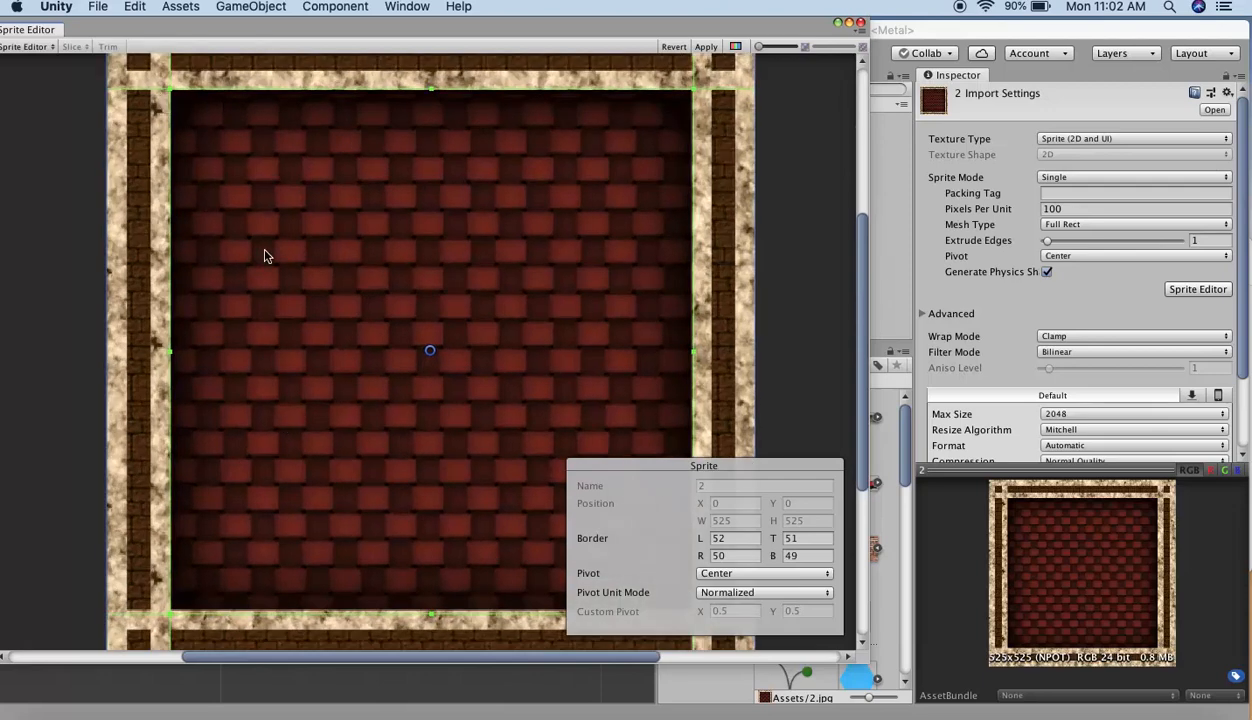
{"action": "left_click", "coordinate": [705, 47]}
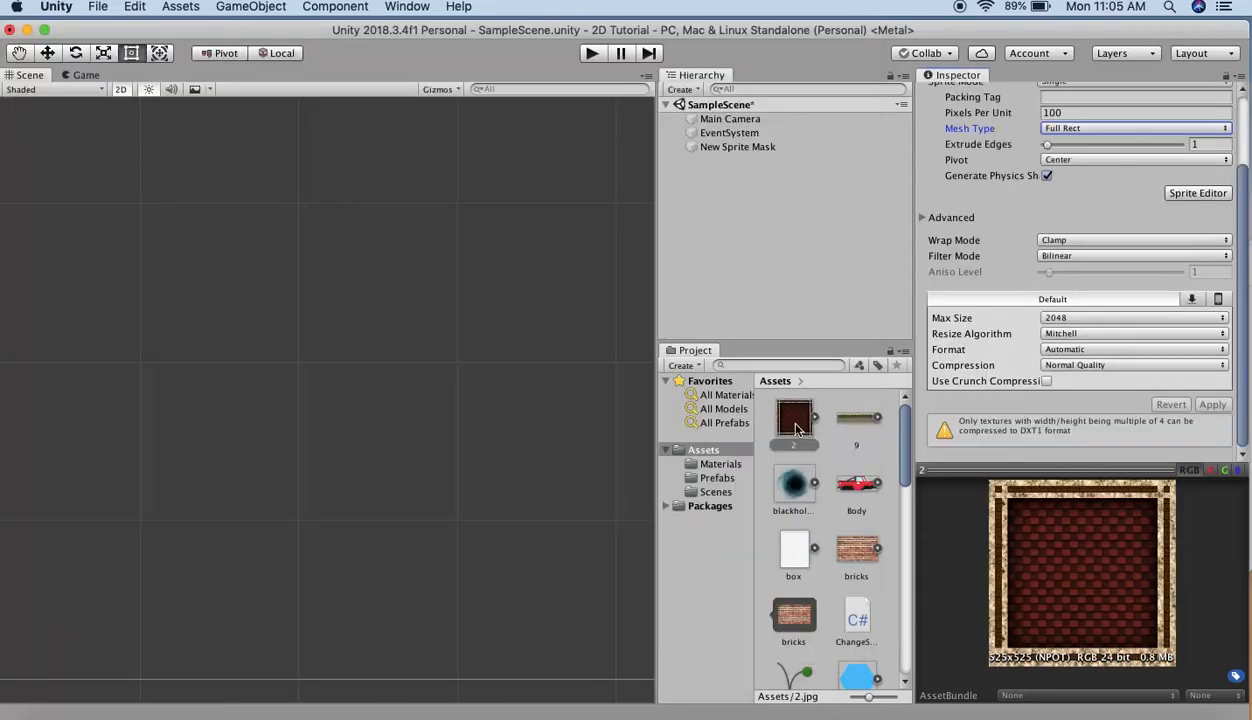
Step: Place sprite 2 in the scene, try stretching it horizontally to an X scale of about 1.41 in Simple mode, and undo the stretch
{"action": "left_click_drag", "start_coordinate": [797, 428], "coordinate": [324, 338]}
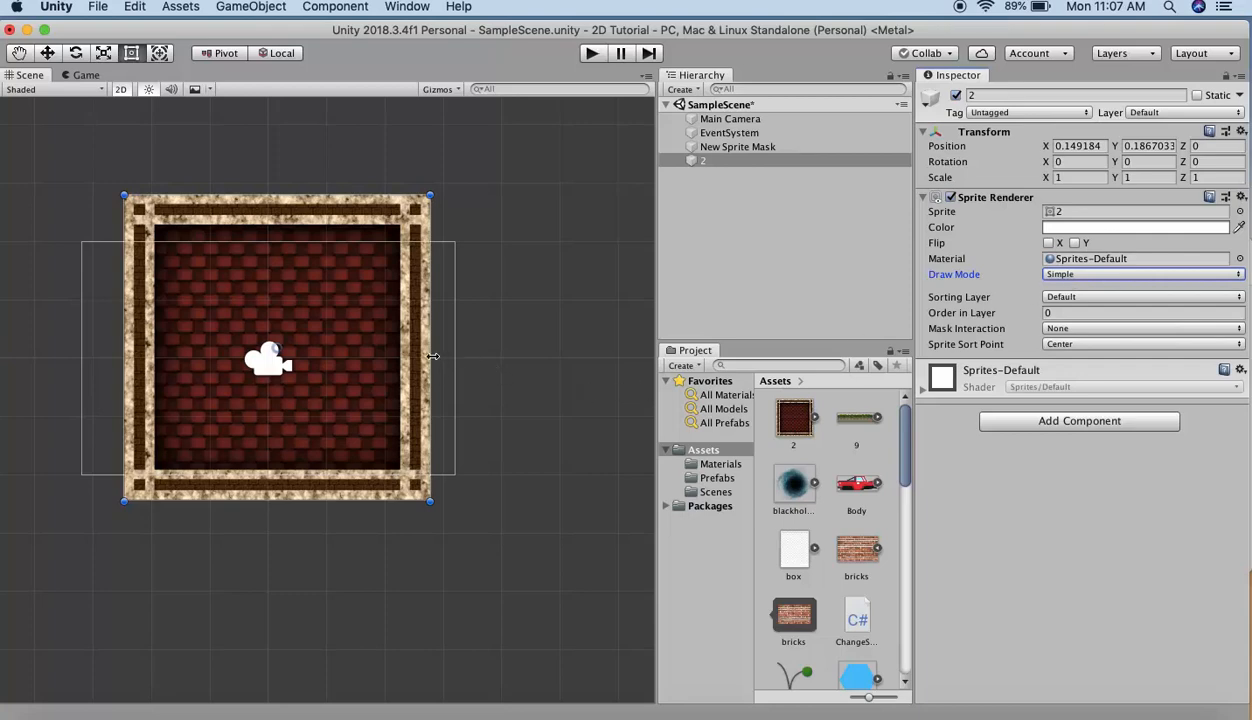
{"action": "left_click_drag", "start_coordinate": [430, 355], "coordinate": [567, 355]}
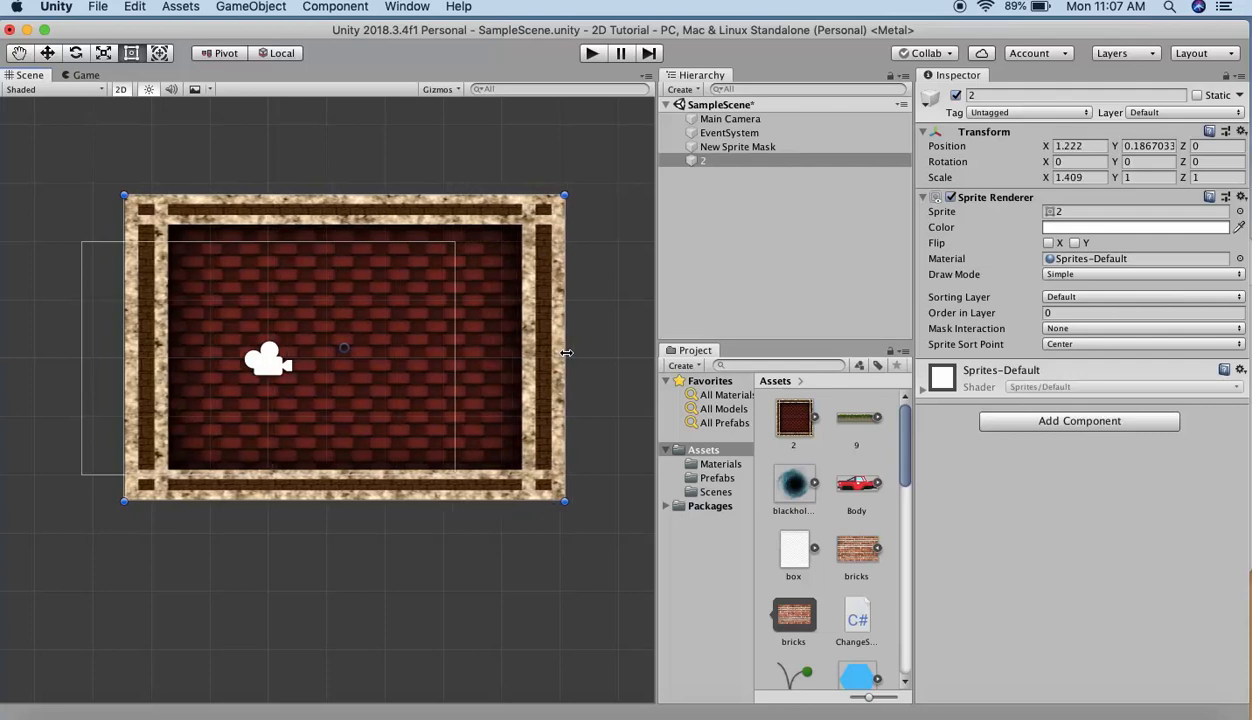
{"action": "key", "text": "super+z"}
Step: Set the sprite's draw mode to Sliced, try widening it to about 8.22, and undo the widening
{"action": "left_click", "coordinate": [1110, 276]}
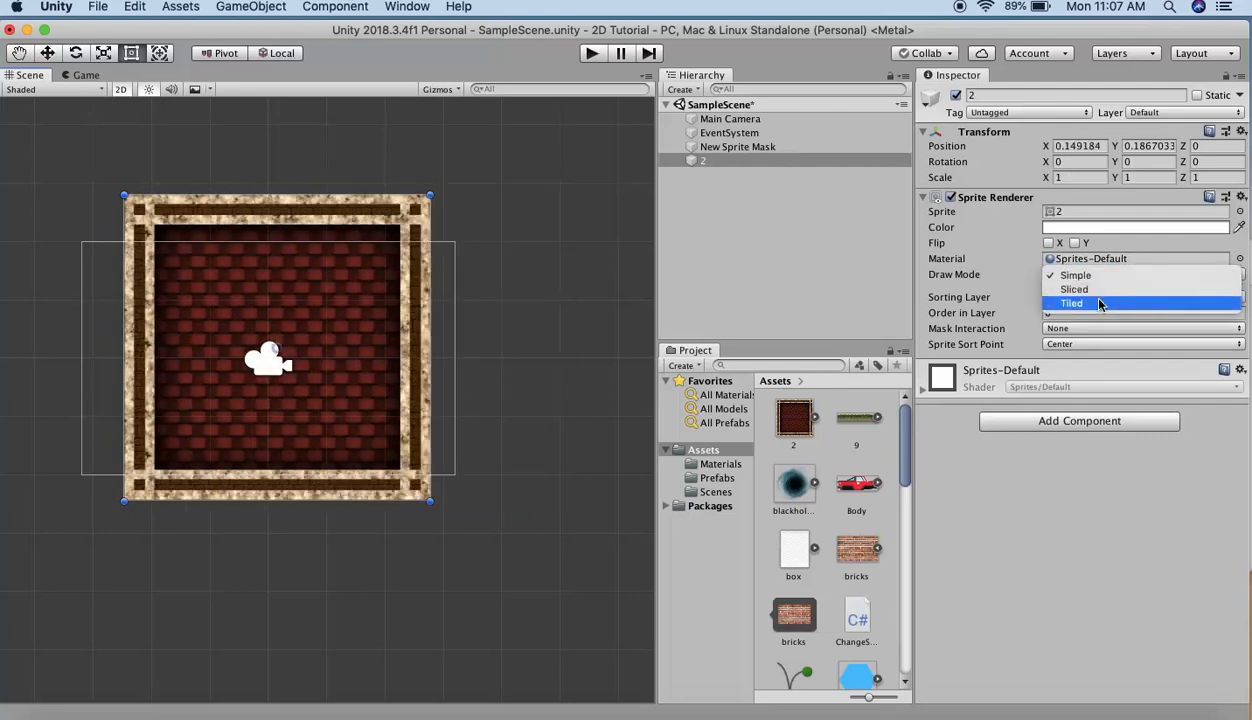
{"action": "left_click", "coordinate": [1102, 293]}
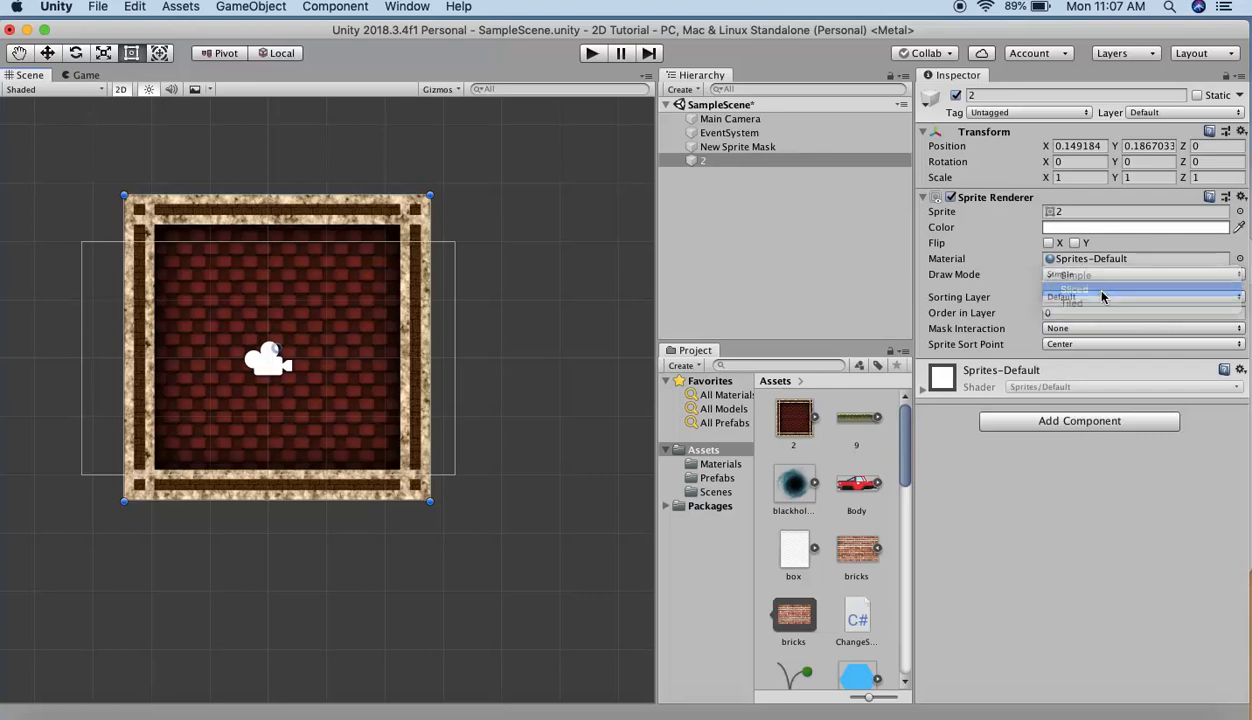
{"action": "left_click_drag", "start_coordinate": [431, 378], "coordinate": [606, 380]}
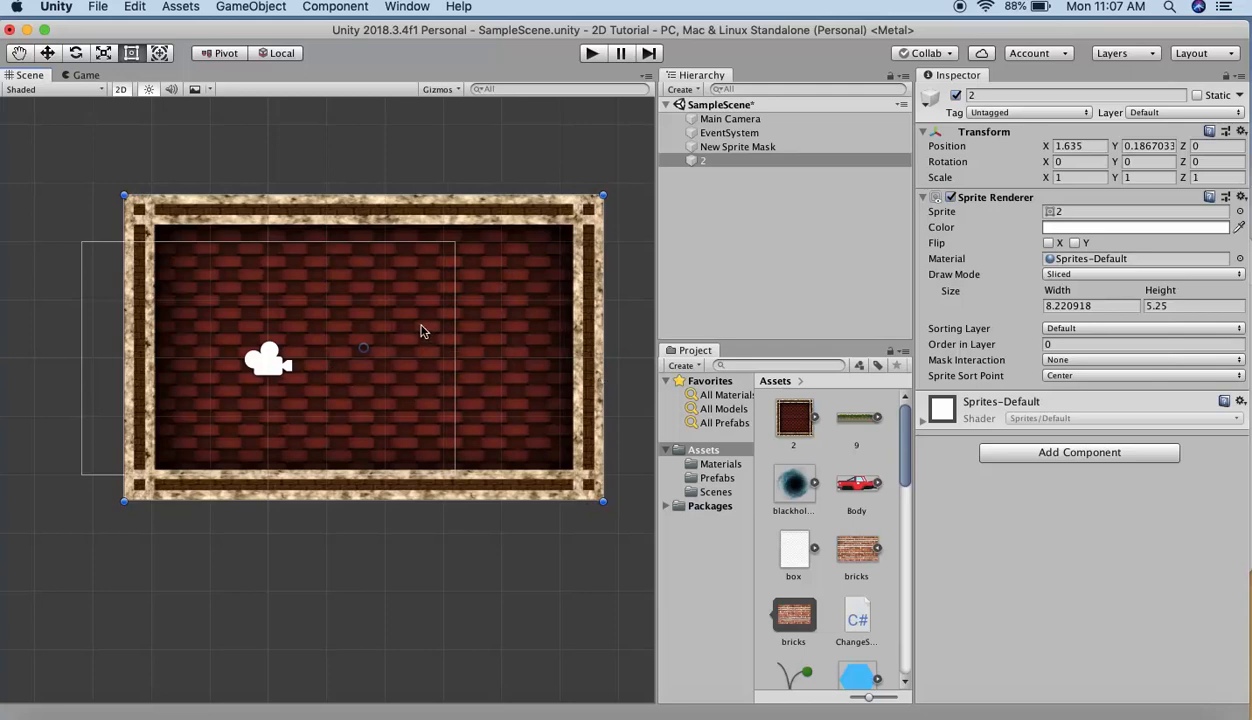
{"action": "key", "text": "super+z"}
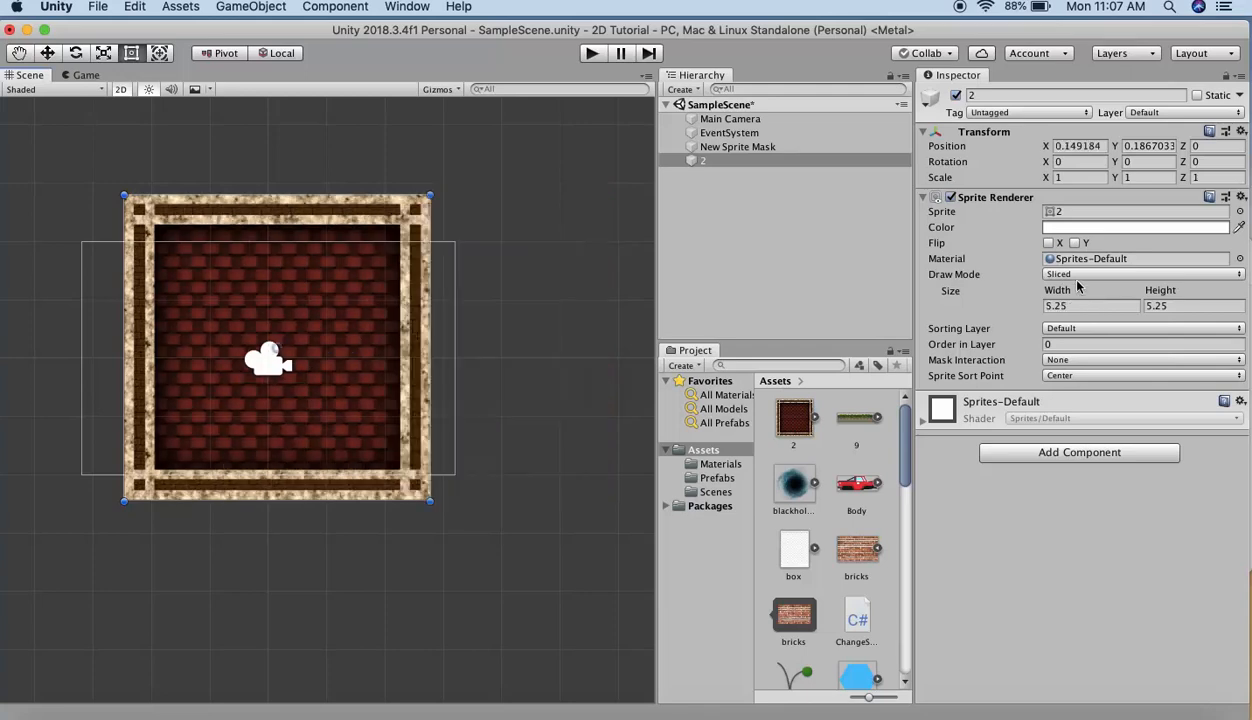
Step: Set the draw mode to Tiled with Continuous tiling, try enlarging the sprite to about 8.78 wide and taller, and undo the resizing
{"action": "left_click", "coordinate": [1088, 277]}
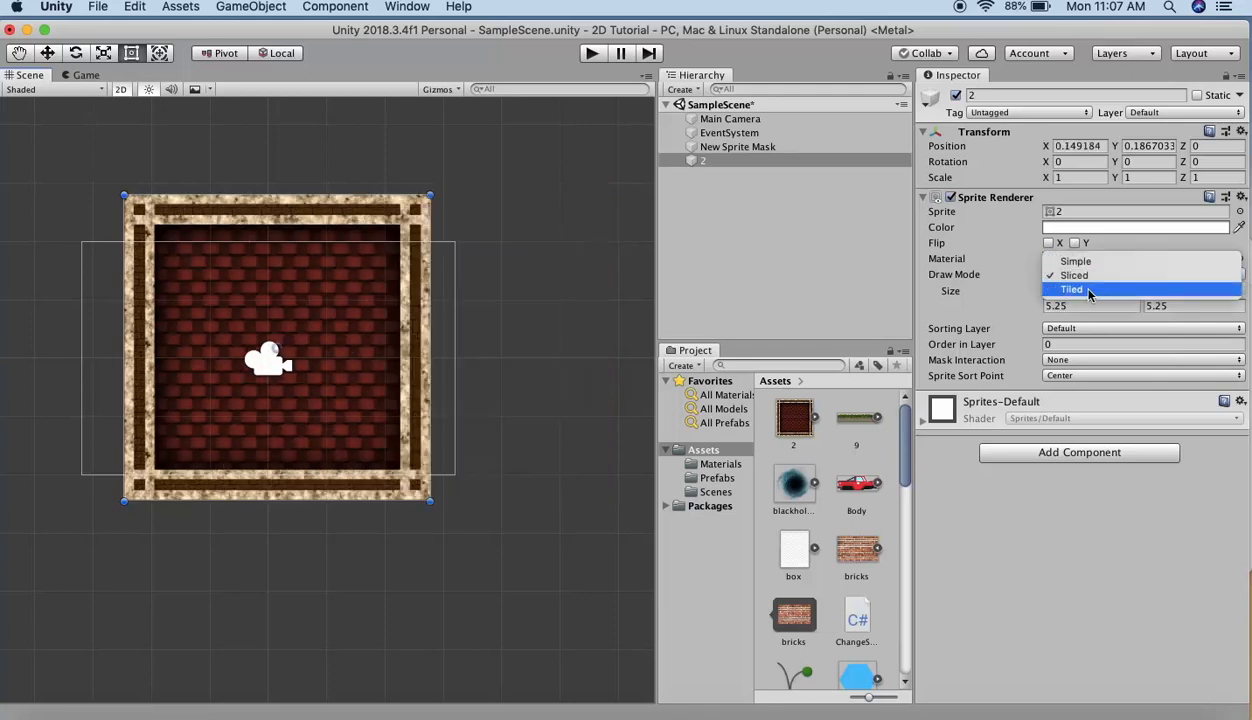
{"action": "left_click", "coordinate": [1090, 292]}
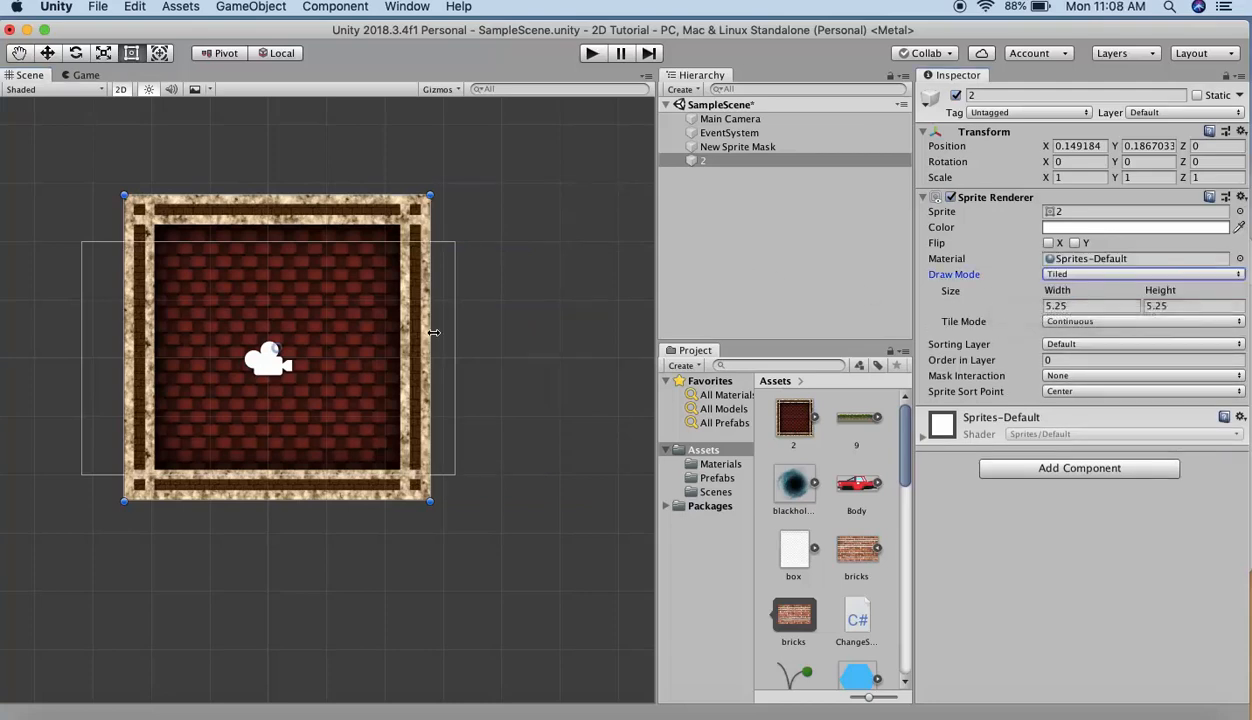
{"action": "left_click_drag", "start_coordinate": [430, 333], "coordinate": [635, 318]}
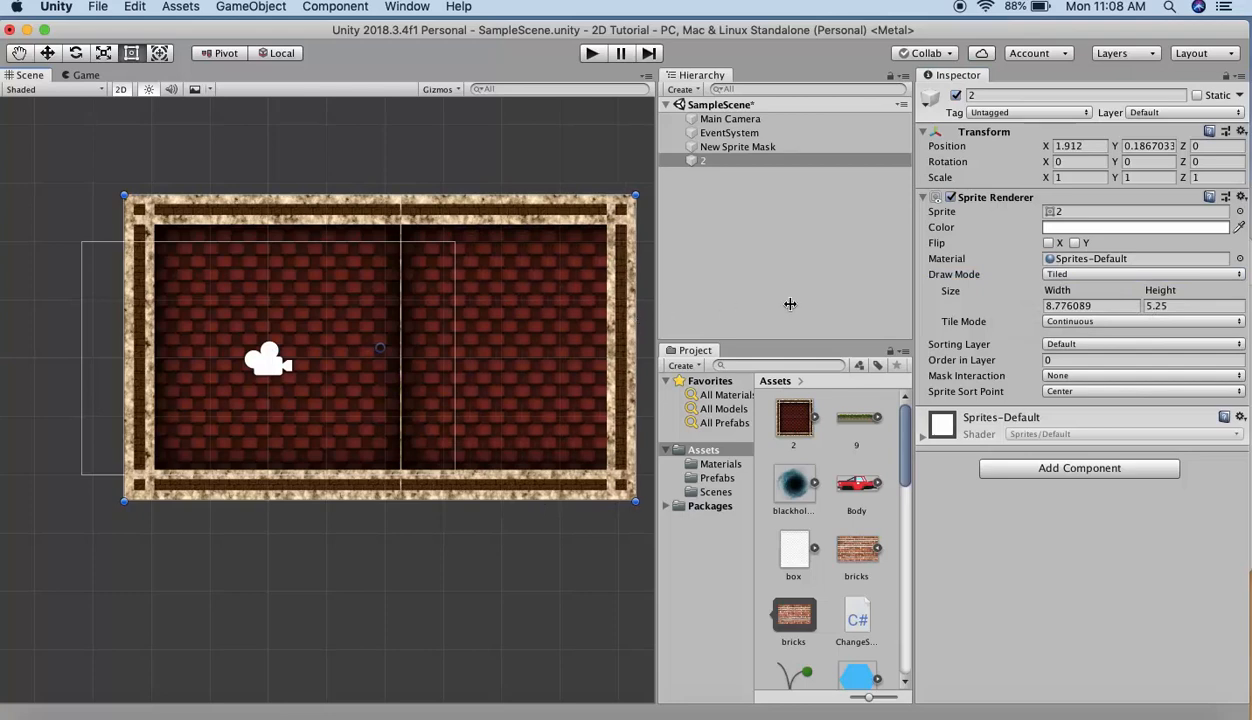
{"action": "left_click", "coordinate": [1075, 324]}
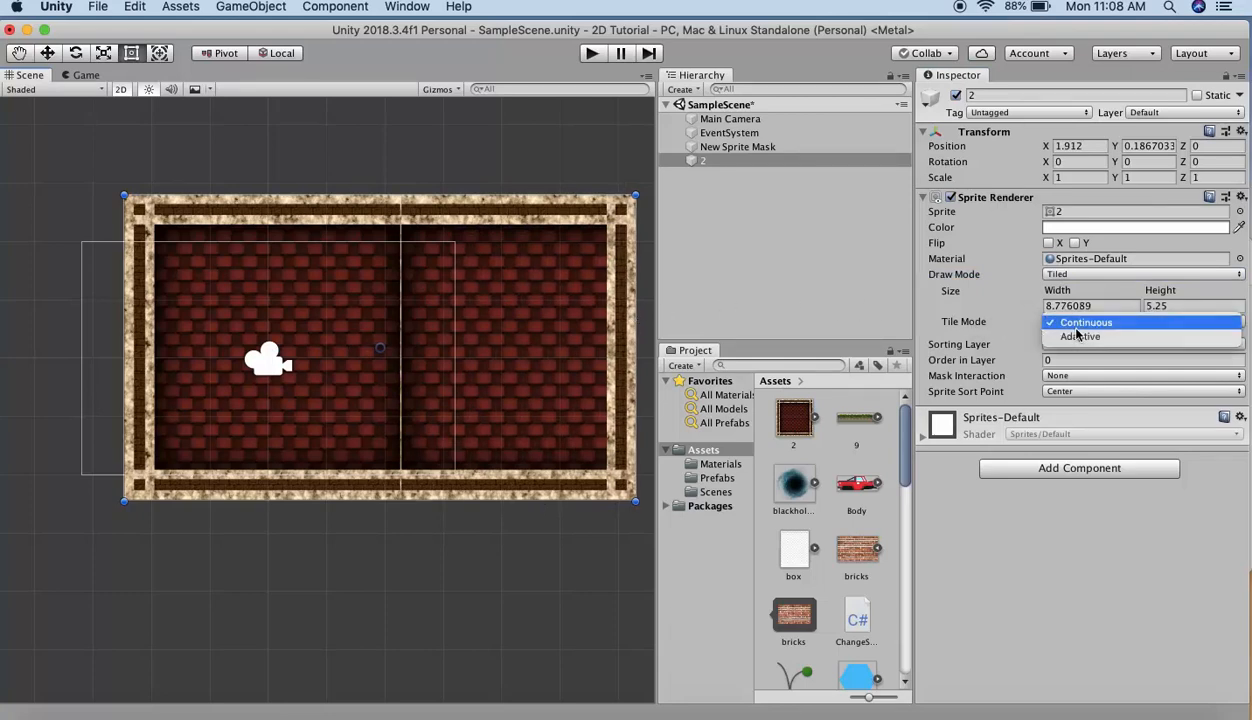
{"action": "left_click", "coordinate": [1085, 322]}
{"action": "left_click_drag", "start_coordinate": [489, 503], "coordinate": [489, 668]}
{"action": "key", "text": "super+z"}
{"action": "key", "text": "super+z"}
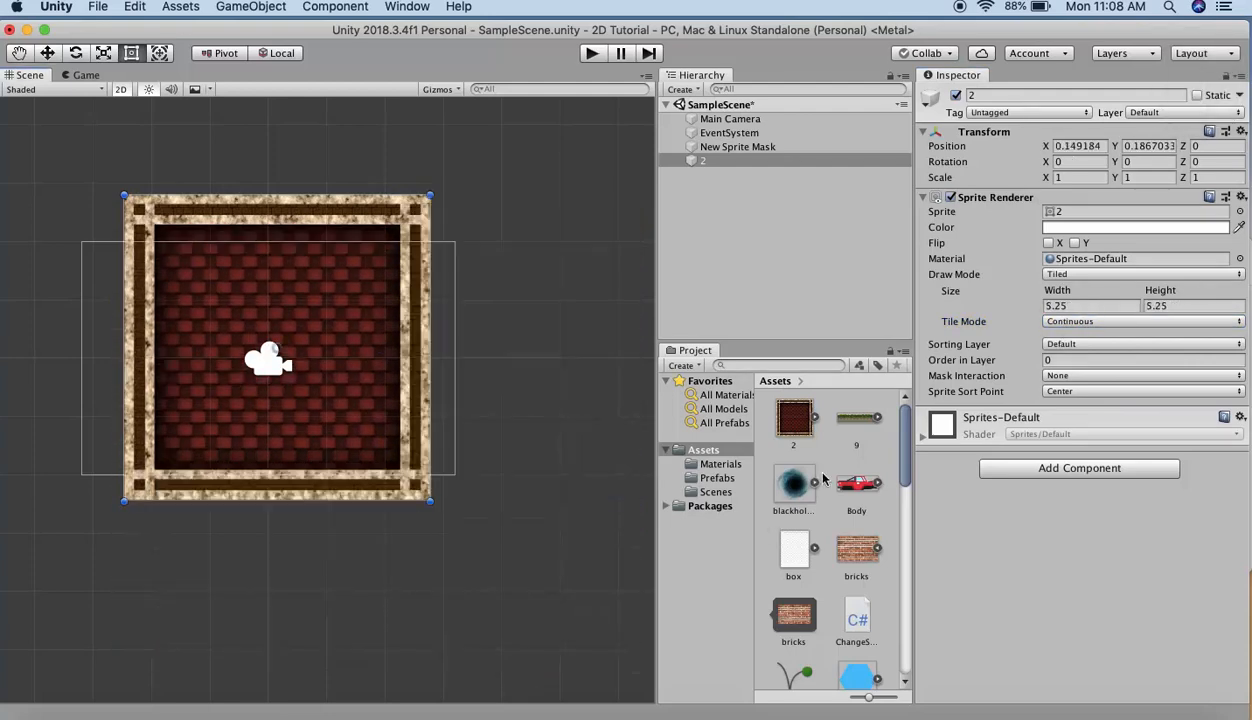
Step: Set the tile mode to Adaptive with a stretch value of 1, try widening the sprite, and undo the widening
{"action": "left_click", "coordinate": [1110, 322]}
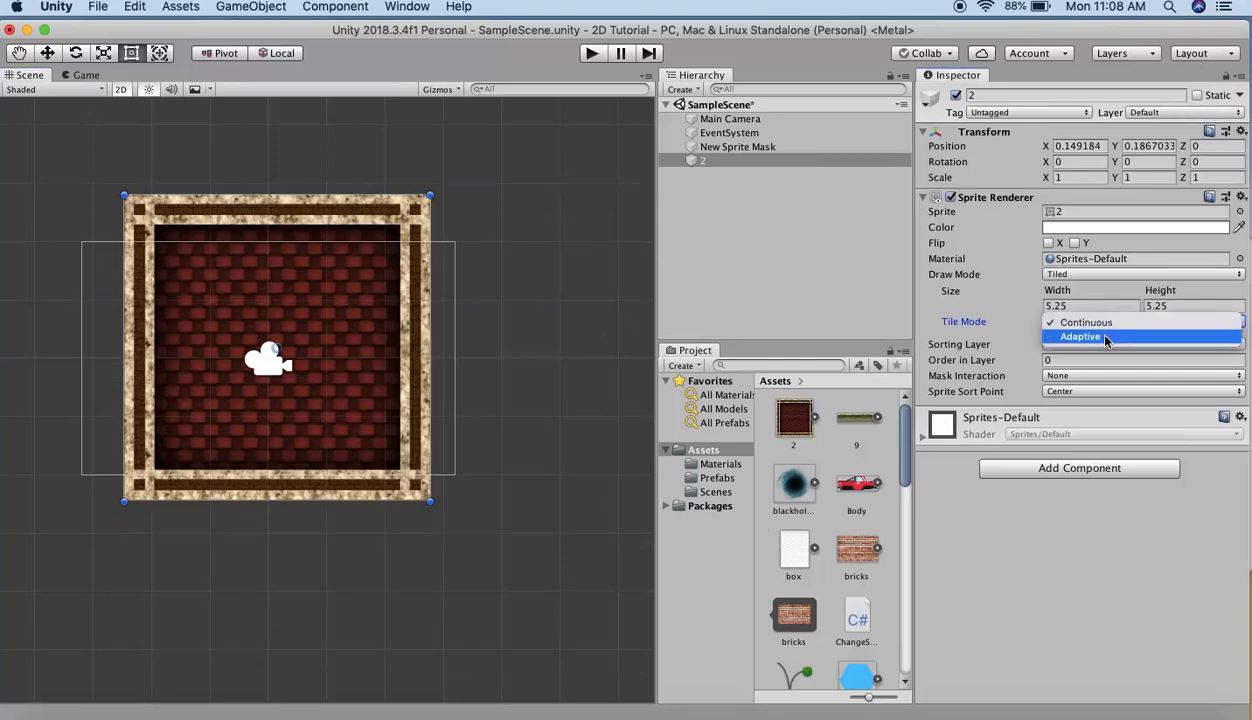
{"action": "left_click", "coordinate": [1105, 338]}
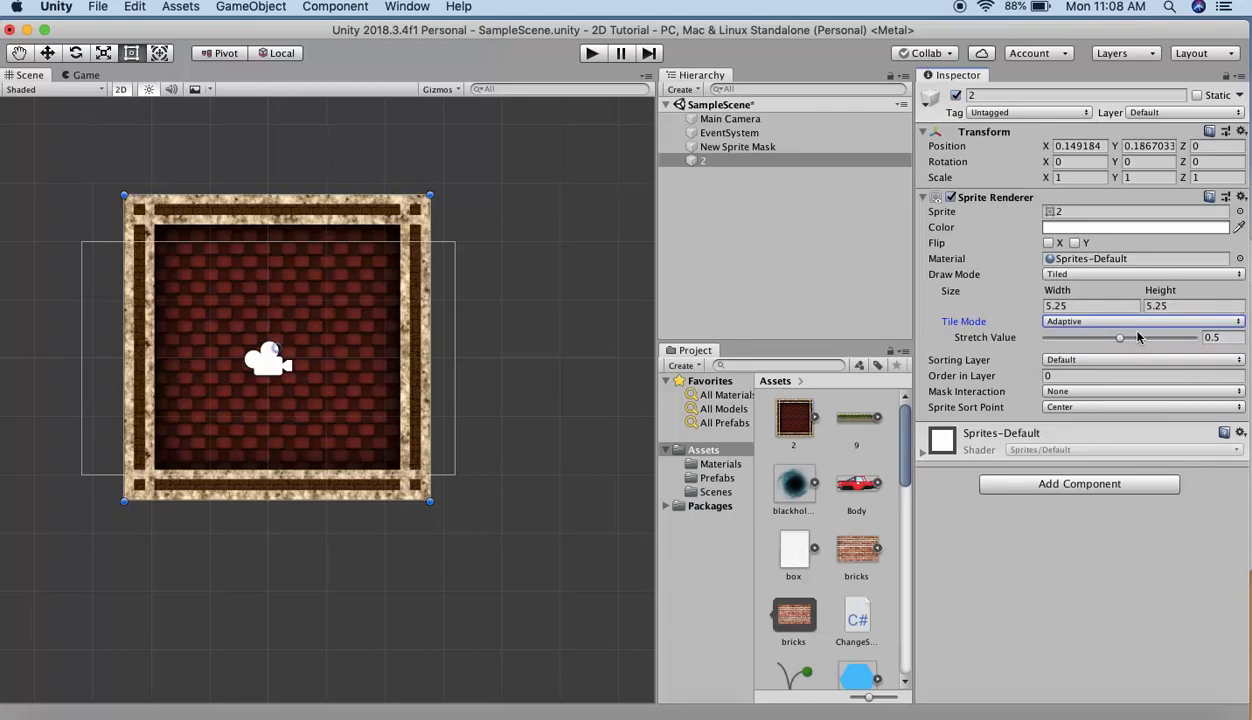
{"action": "left_click", "coordinate": [1215, 338]}
{"action": "type", "text": "1"}
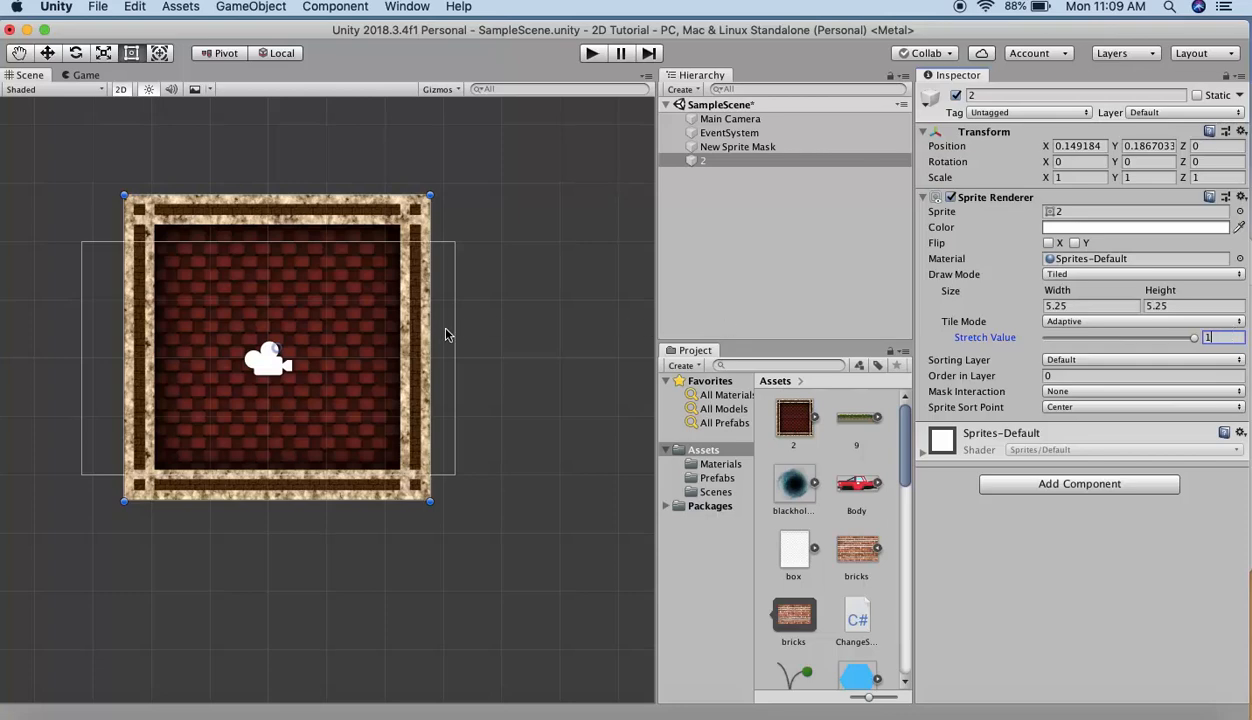
{"action": "left_click_drag", "start_coordinate": [432, 340], "coordinate": [692, 345]}
{"action": "key", "text": "super+z"}
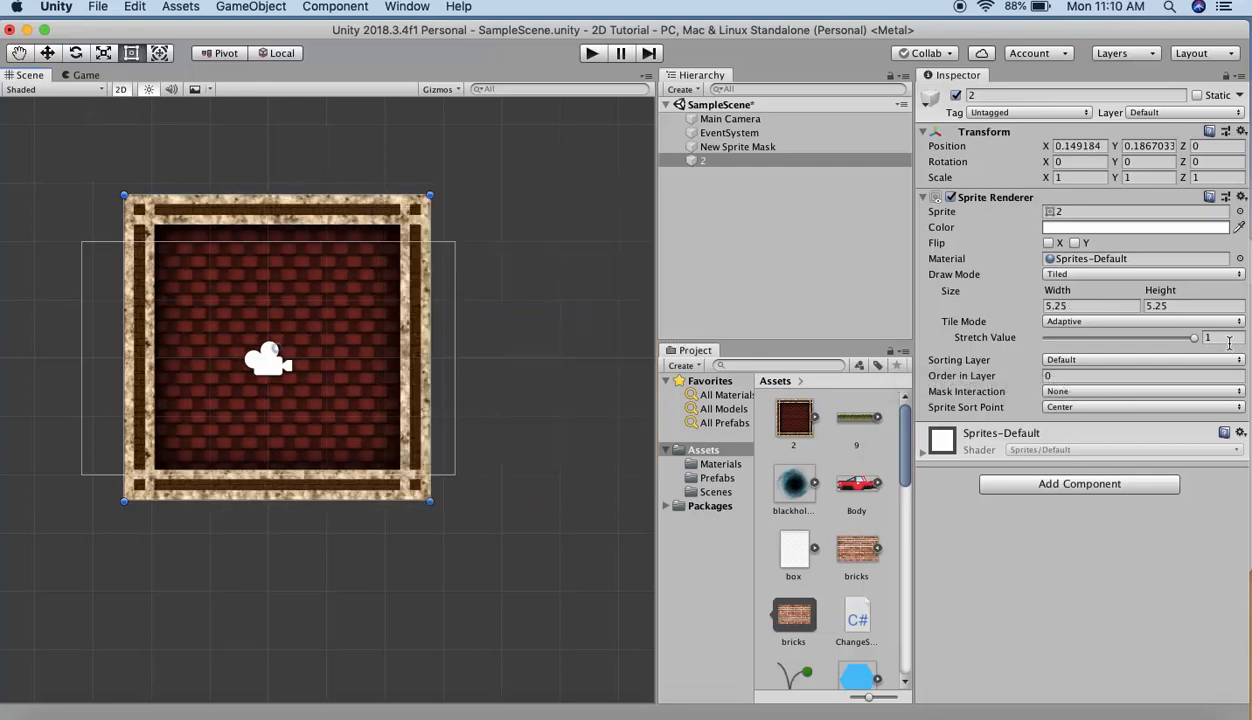
Step: Set the stretch value to 0 and try enlarging the sprite to about 8.42 wide by 6.81 high
{"action": "left_click", "coordinate": [1229, 343]}
{"action": "type", "text": "0"}
{"action": "left_click", "coordinate": [429, 346]}
{"action": "left_click_drag", "start_coordinate": [429, 346], "coordinate": [613, 351]}
{"action": "left_click_drag", "start_coordinate": [378, 510], "coordinate": [376, 590]}
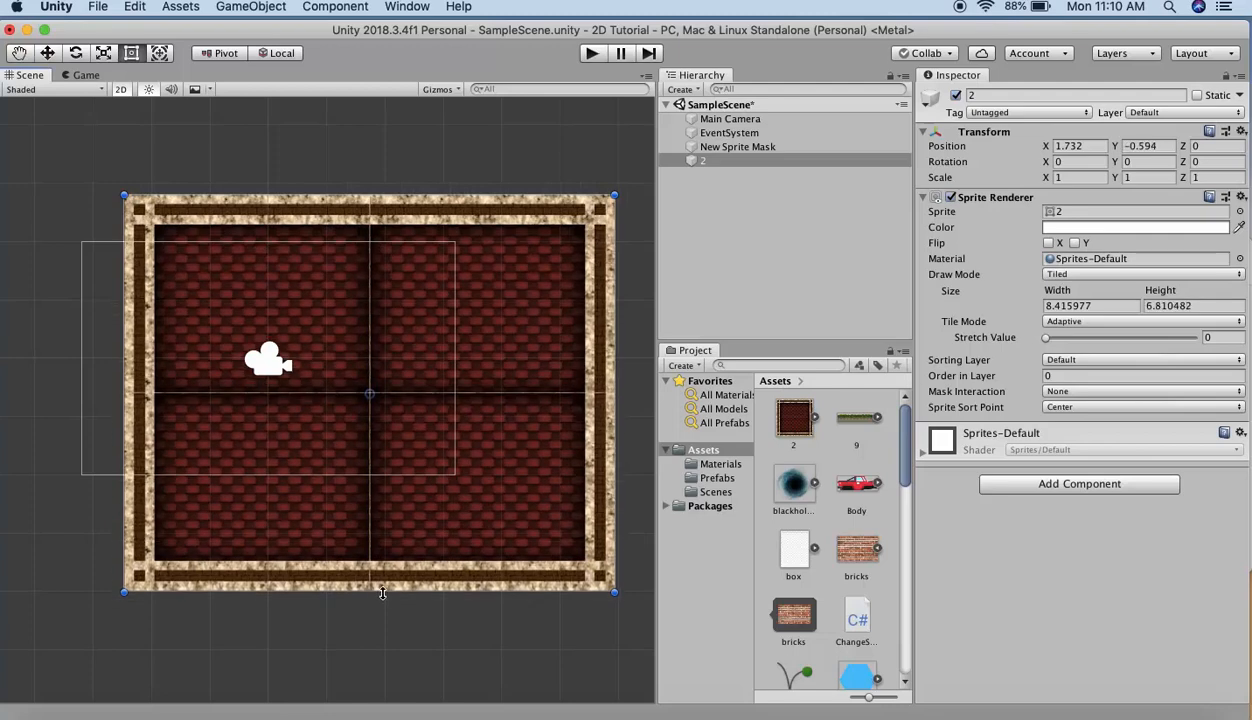
Step: Set the stretch value to 0.5 and add a Box Collider 2D component to the sprite
{"action": "left_click", "coordinate": [1215, 338]}
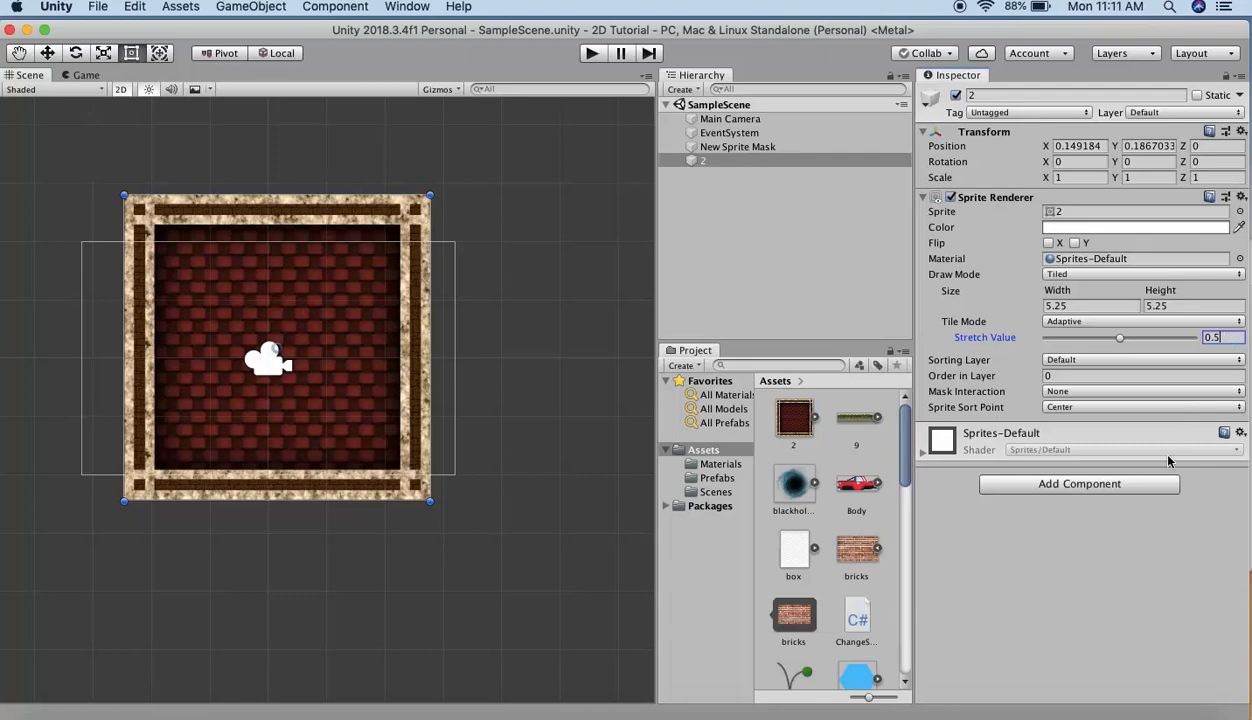
{"action": "left_click", "coordinate": [1136, 488]}
{"action": "type", "text": "box"}
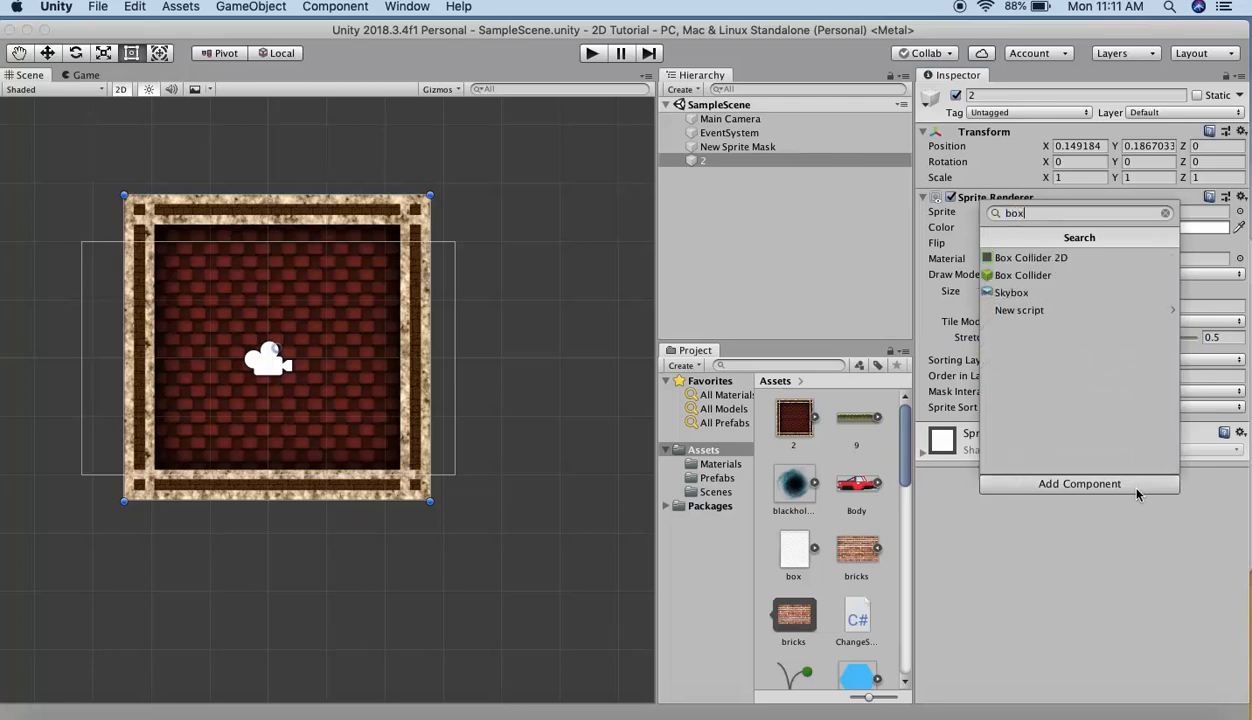
{"action": "key", "text": "Return"}
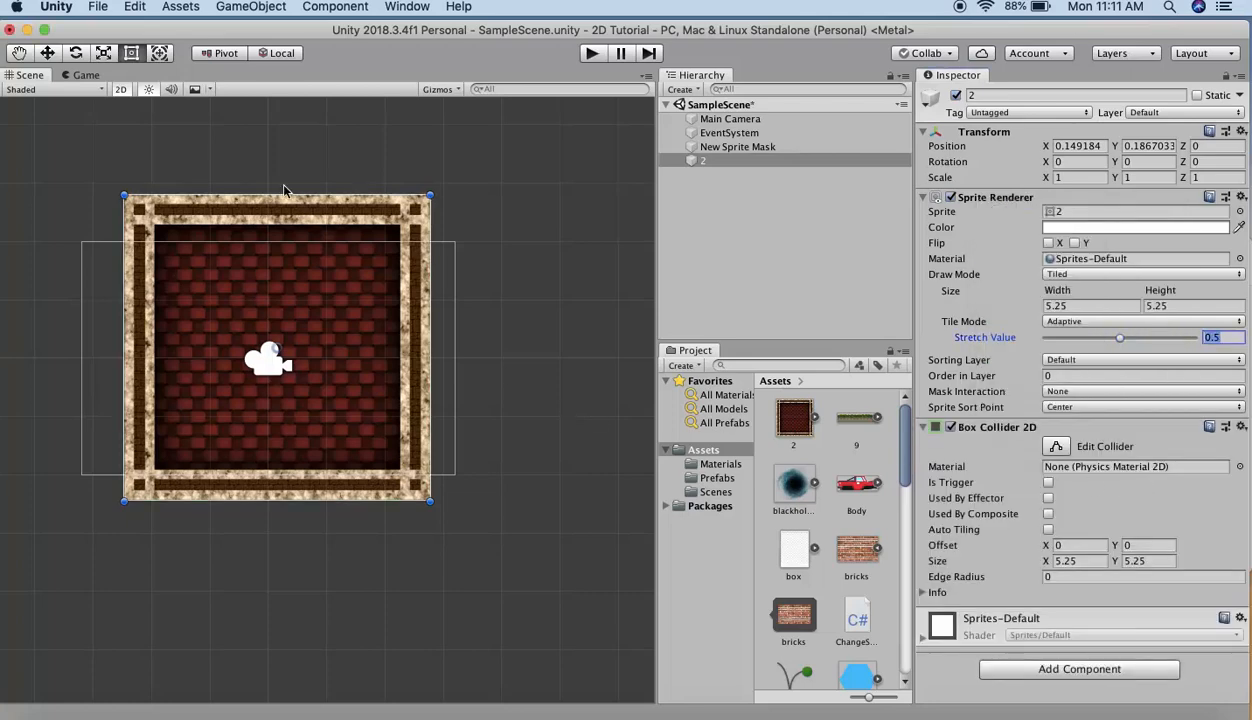
Step: Examine the collider outline, try widening the sprite to about 7.63 to compare it with the collider, and undo the widening
{"action": "scroll", "coordinate": [283, 190], "scroll_direction": "up", "scroll_amount": 3}
{"action": "scroll", "coordinate": [283, 190], "scroll_direction": "up", "scroll_amount": 2}
{"action": "scroll", "coordinate": [283, 190], "scroll_direction": "down", "scroll_amount": 4}
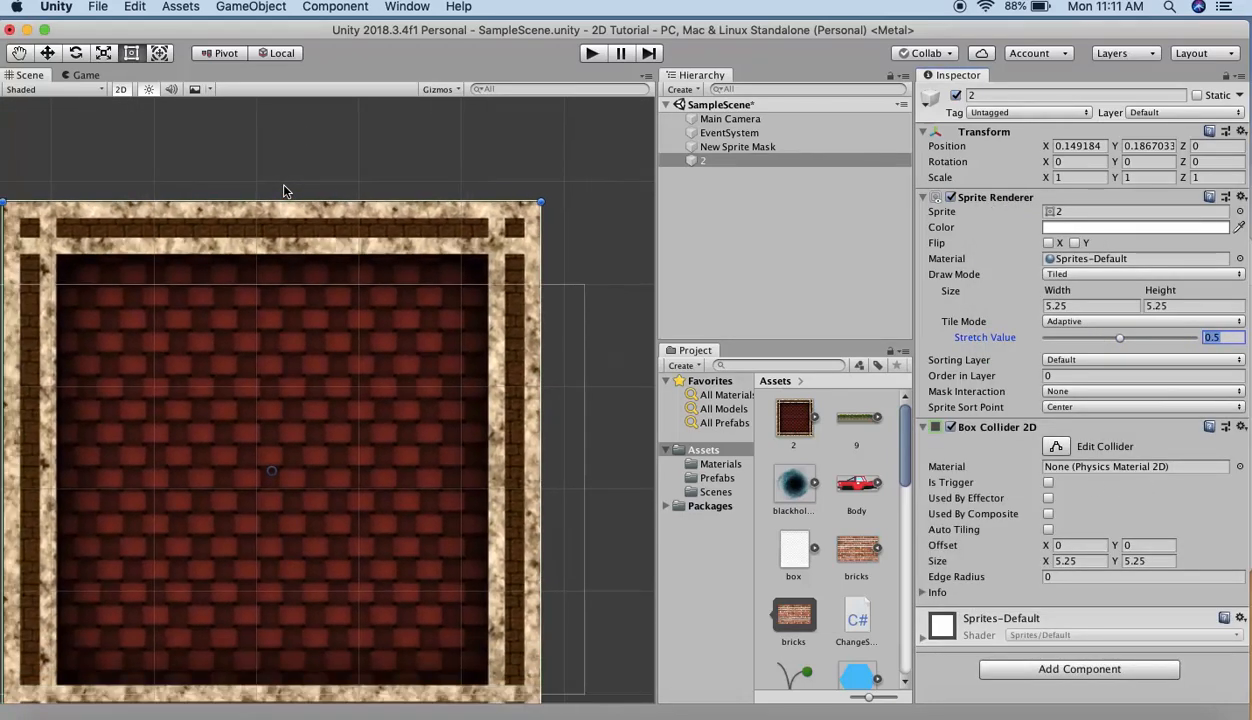
{"action": "scroll", "coordinate": [283, 190], "scroll_direction": "down", "scroll_amount": 2}
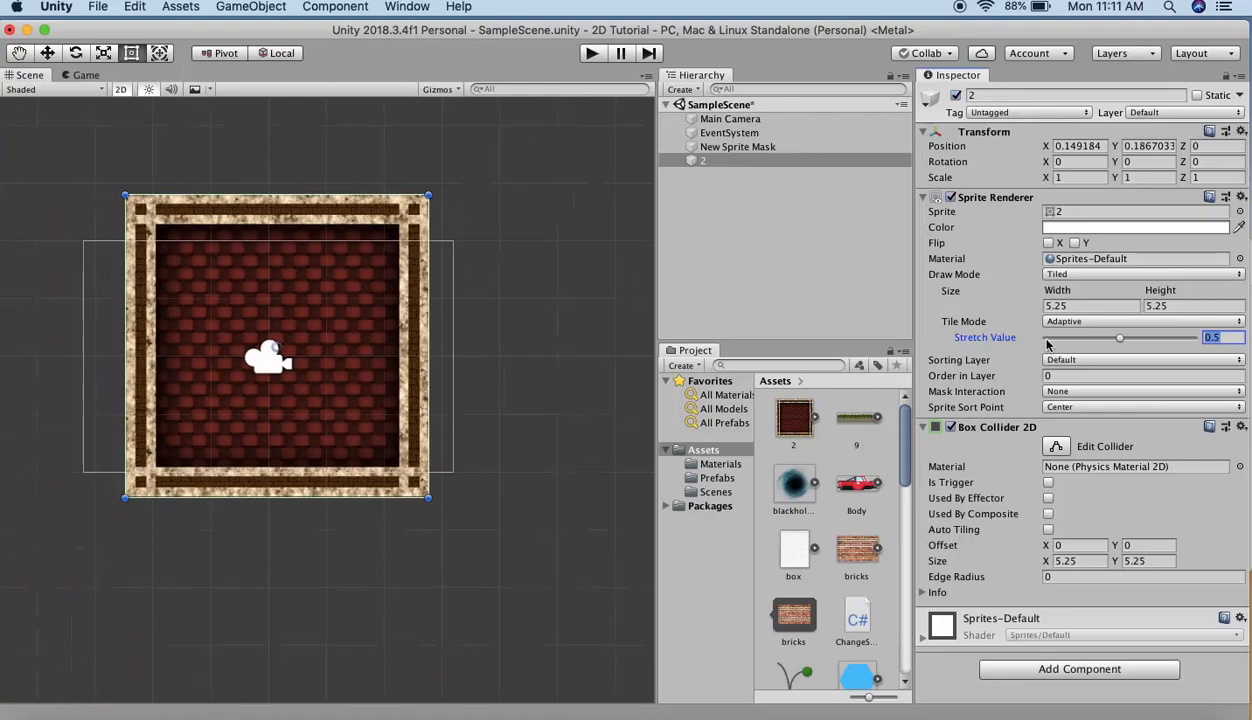
{"action": "left_click_drag", "start_coordinate": [428, 326], "coordinate": [568, 321]}
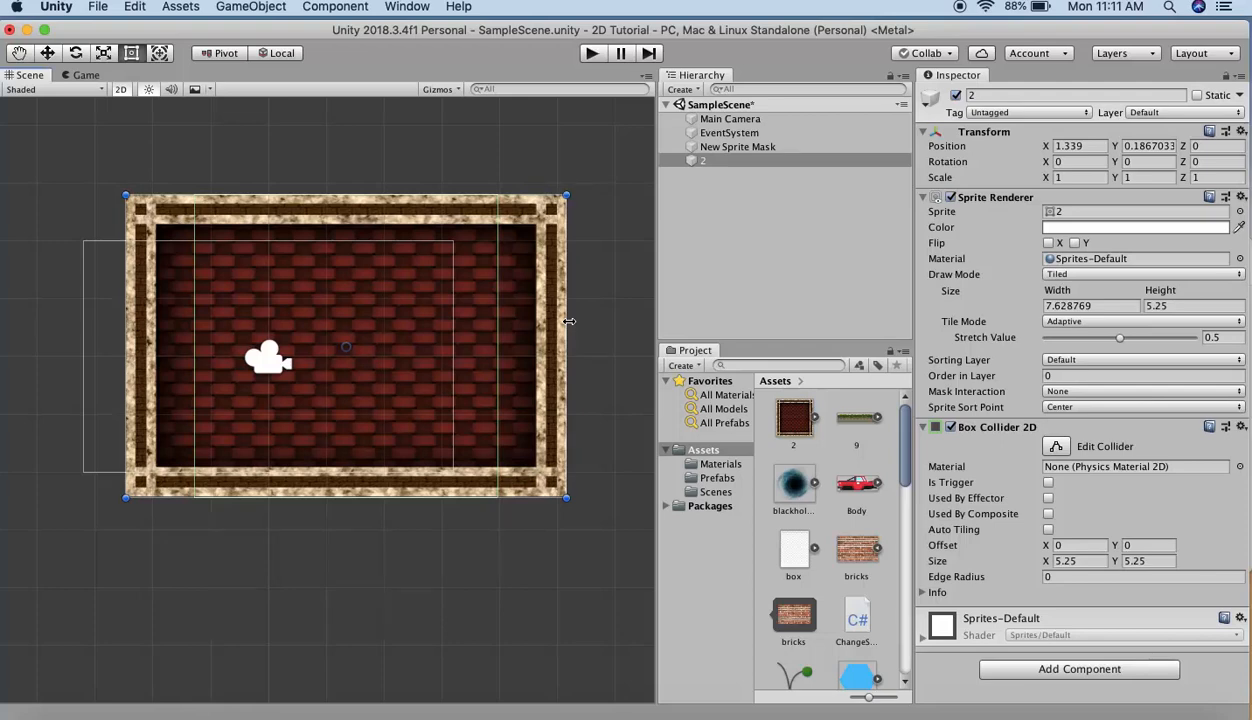
{"action": "key", "text": "super+z"}
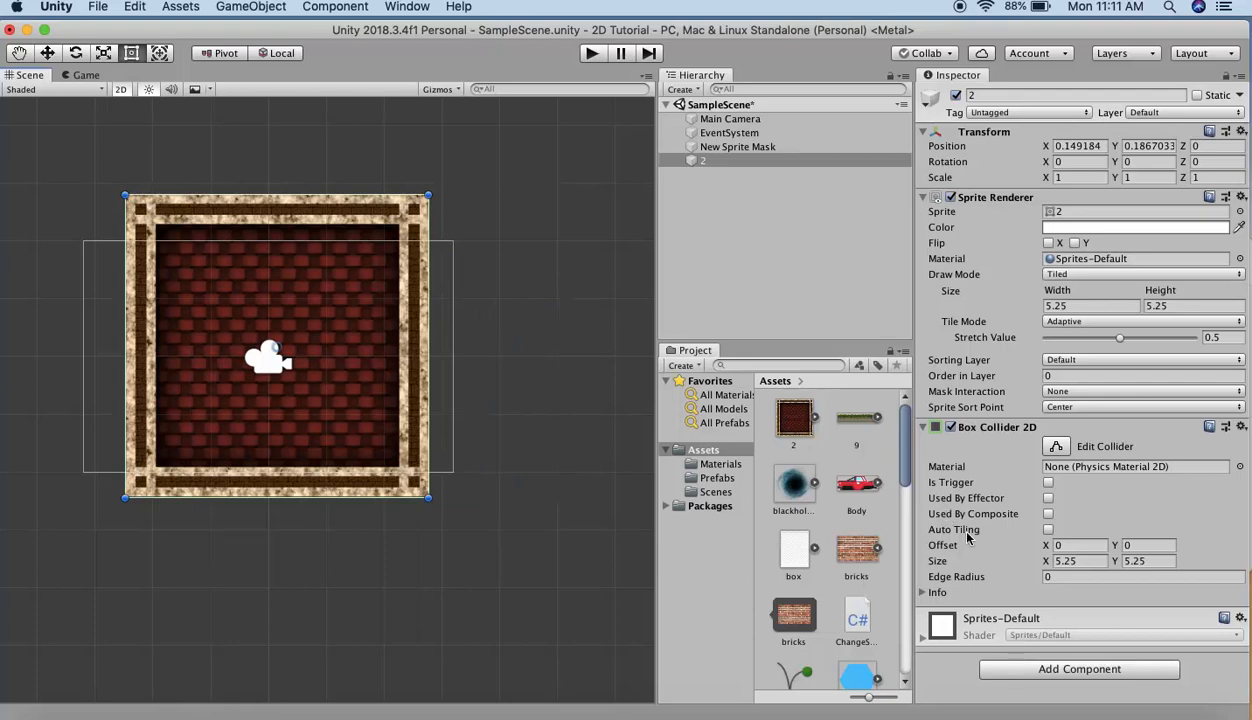
Step: Enable Auto Tiling on the Box Collider 2D and enlarge the sprite to about 9.80 wide by 9.93 high
{"action": "left_click", "coordinate": [1048, 530]}
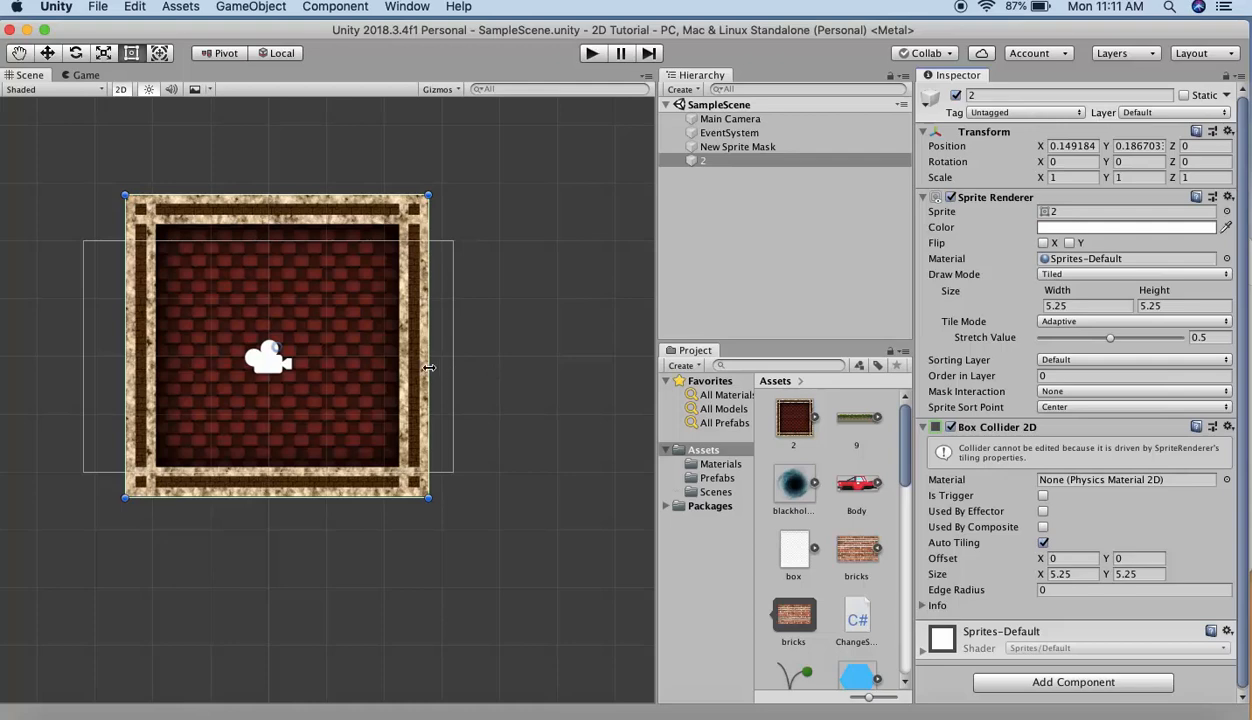
{"action": "left_click_drag", "start_coordinate": [428, 367], "coordinate": [694, 361]}
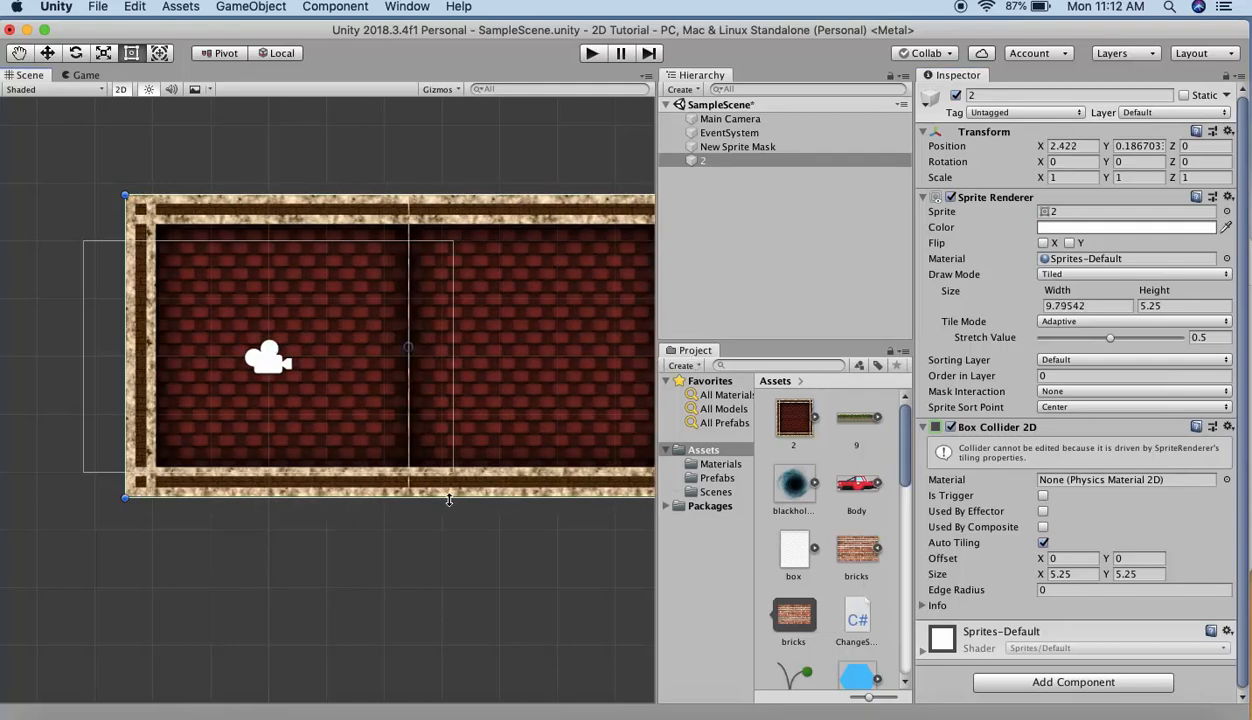
{"action": "left_click_drag", "start_coordinate": [449, 500], "coordinate": [450, 716]}
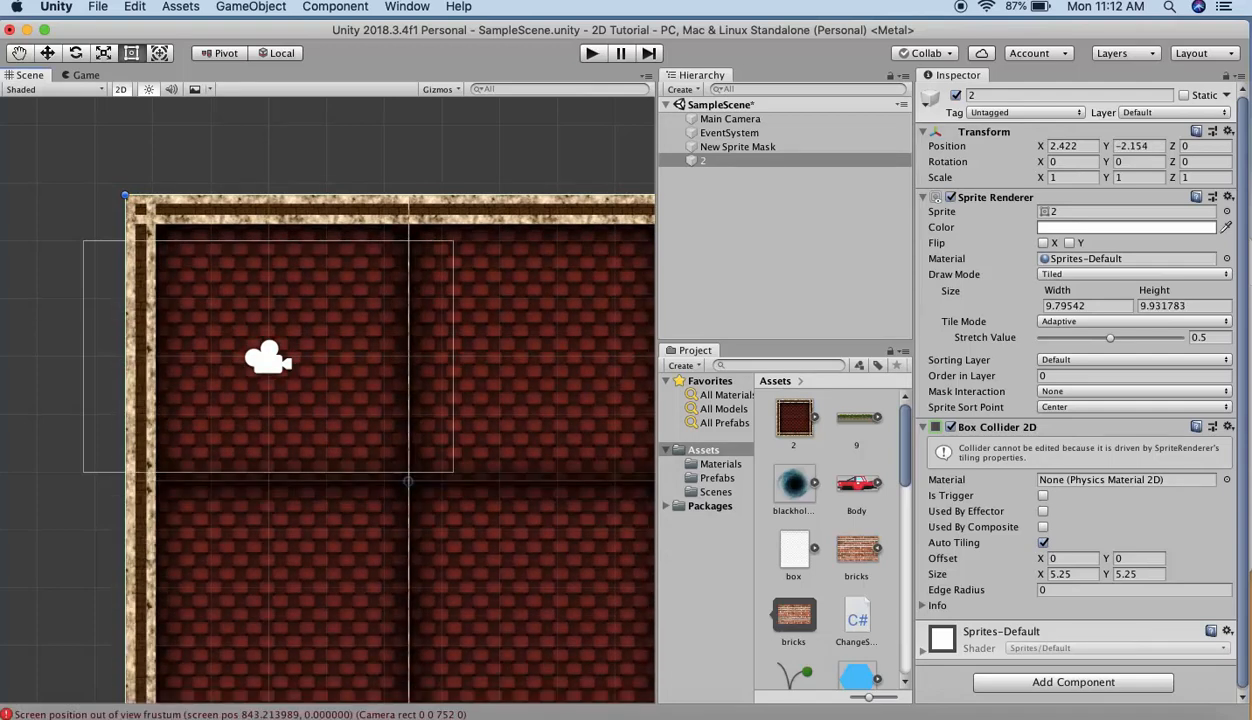